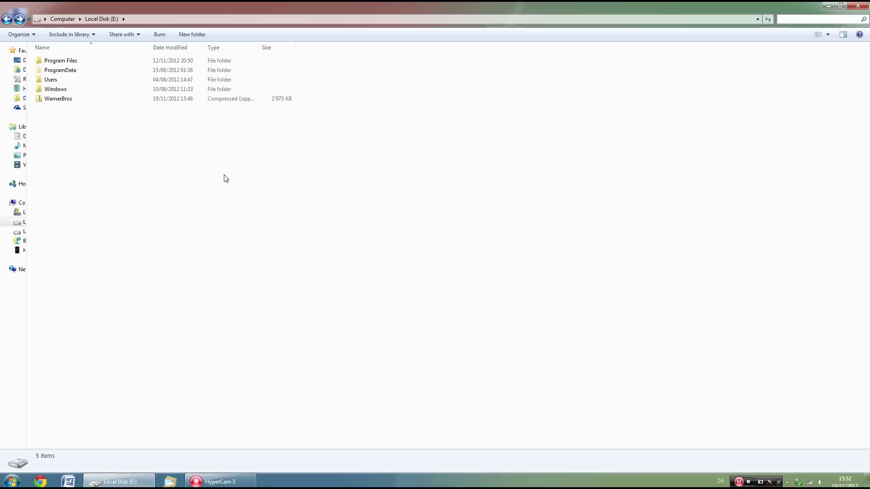
Extract all files from the WarnerBros zip archive into a folder on drive E
{"action": "left_click", "coordinate": [109, 103]}
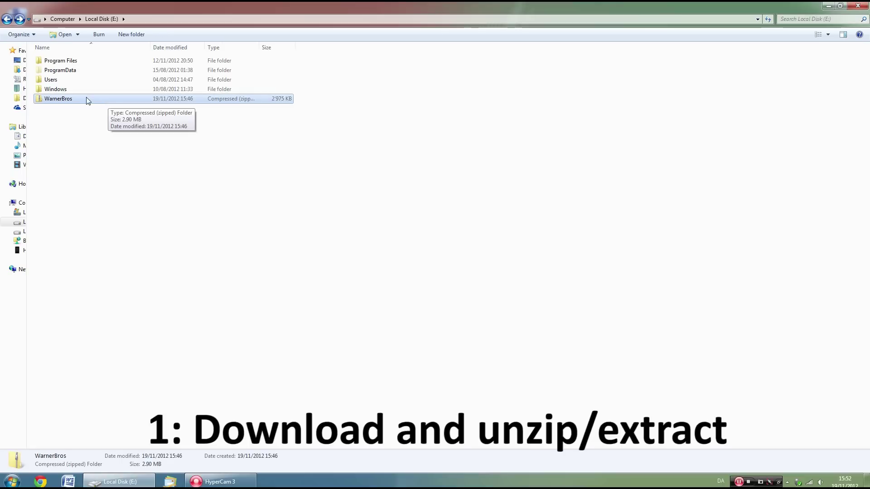
{"action": "right_click", "coordinate": [86, 97]}
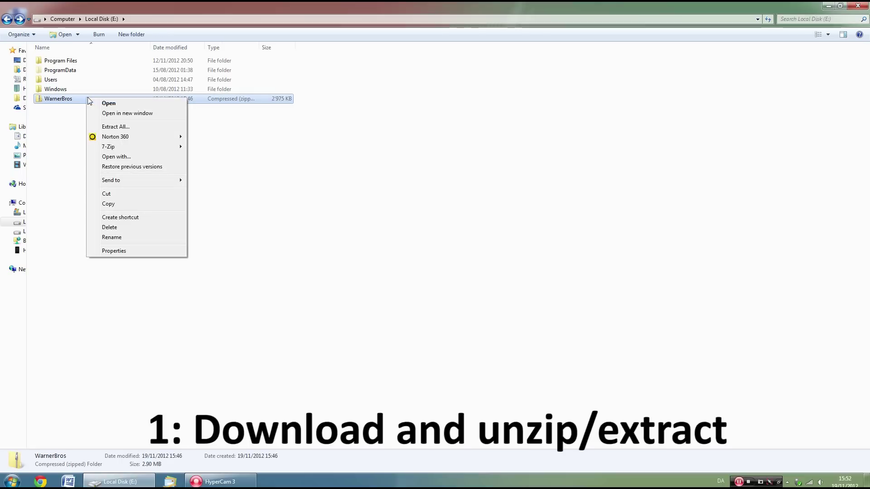
{"action": "left_click", "coordinate": [114, 127]}
{"action": "key", "text": "Return"}
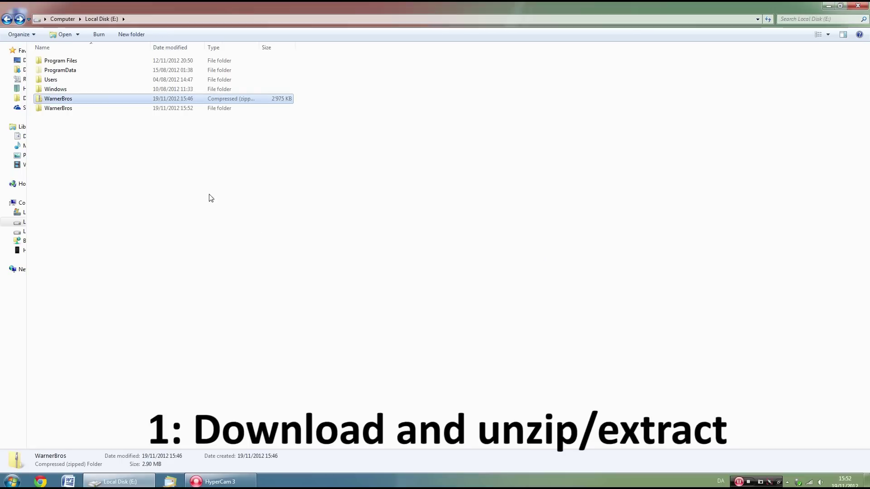
Open the WarnerBrosBW file from the extracted WarnerBros folder in Blender
{"action": "double_click", "coordinate": [83, 108]}
{"action": "double_click", "coordinate": [81, 66]}
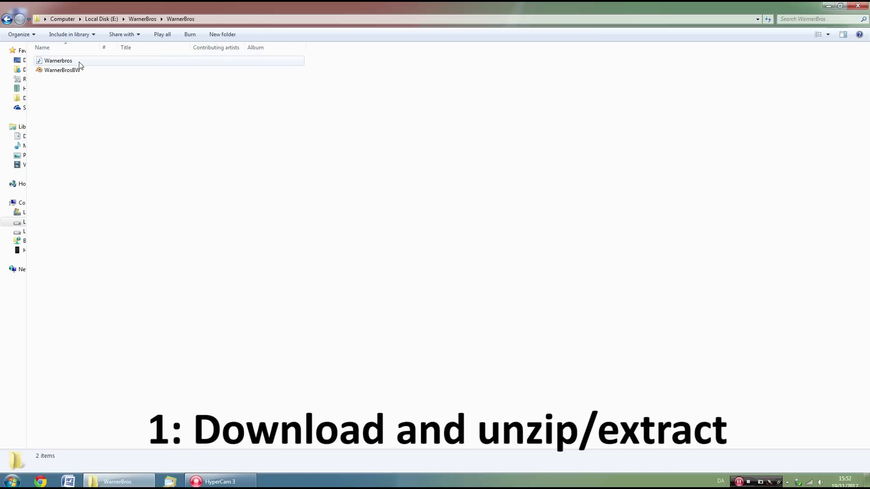
{"action": "double_click", "coordinate": [76, 69]}
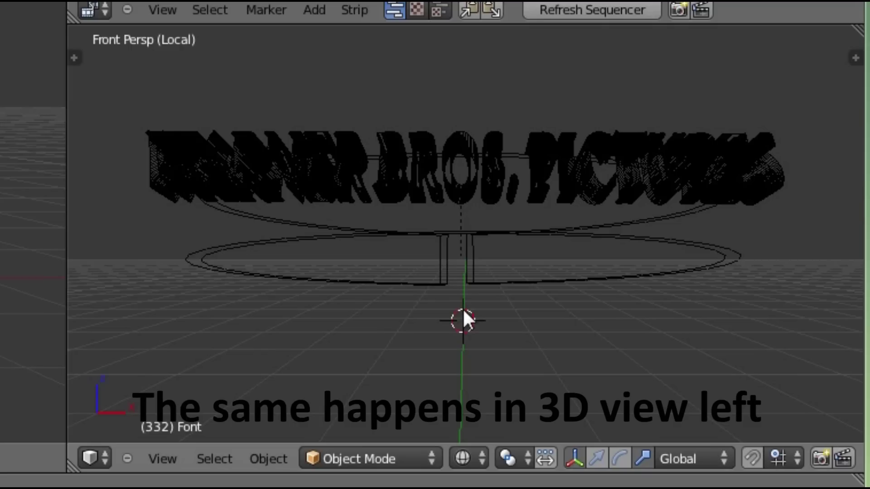
{"action": "left_click", "coordinate": [624, 305]}
{"action": "left_click", "coordinate": [468, 364]}
{"action": "left_click", "coordinate": [299, 294]}
{"action": "left_click", "coordinate": [144, 225]}
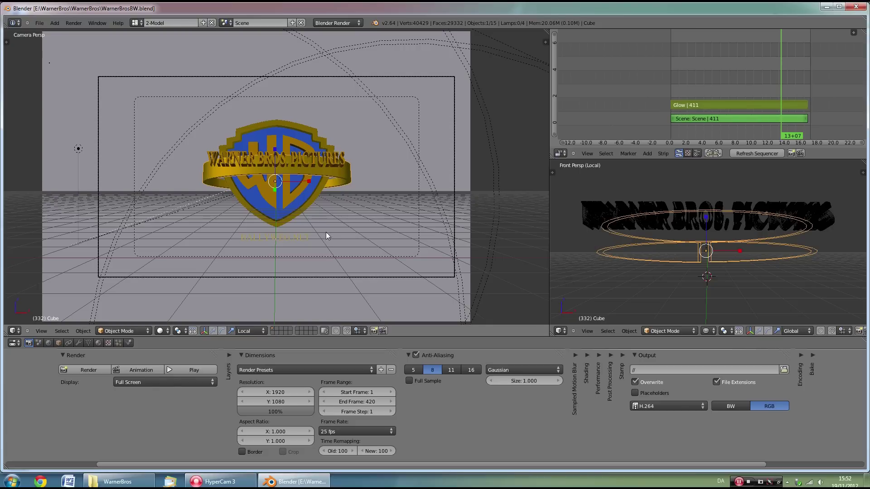
Replace the small text below the shield with YOUTUBEPRESENTS.COM
{"action": "right_click", "coordinate": [295, 237]}
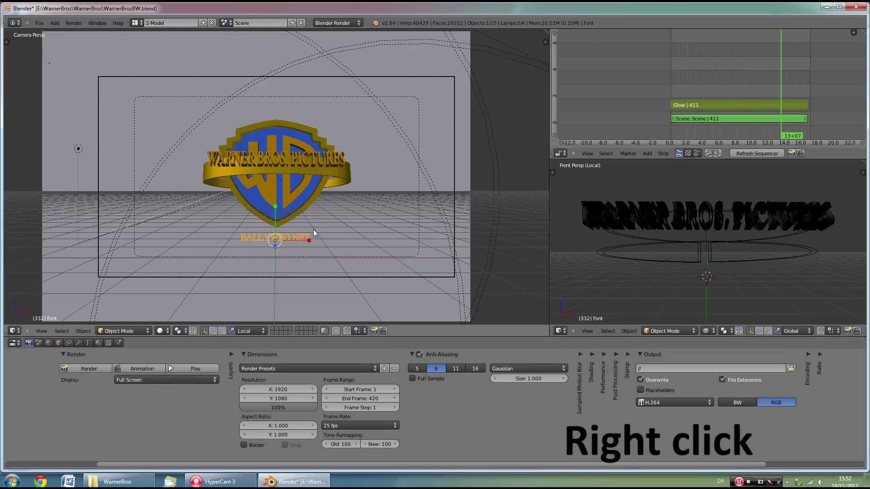
{"action": "key", "text": "Tab"}
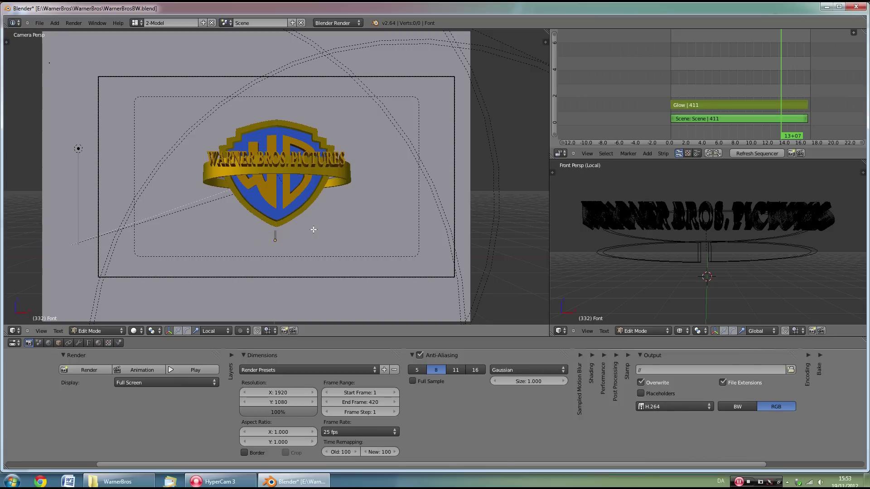
{"action": "type", "text": "YOUTUBEPRESENTS.COM"}
{"action": "key", "text": "BackSpace"}
{"action": "key", "text": "Tab"}
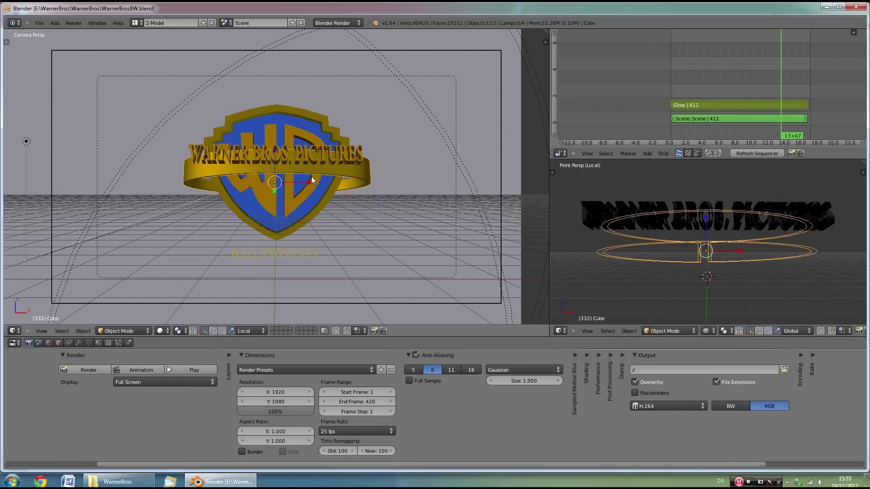
Replace the letter W on the shield with a D
{"action": "right_click", "coordinate": [268, 194]}
{"action": "key", "text": "Tab"}
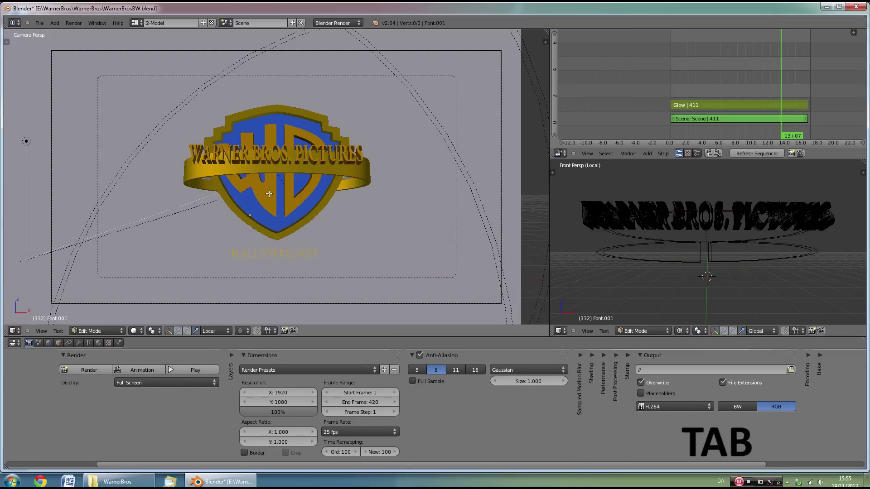
{"action": "key", "text": "BackSpace"}
{"action": "type", "text": "D"}
{"action": "key", "text": "Tab"}
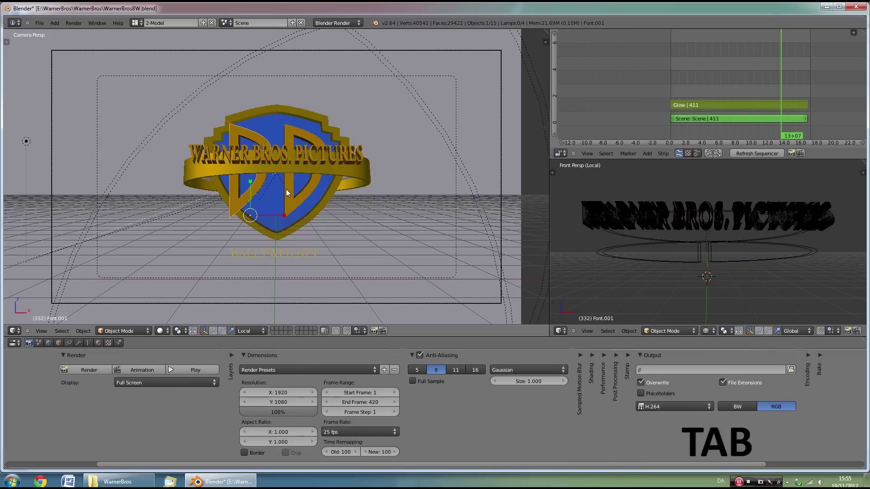
Change the second letter on the shield to a W
{"action": "right_click", "coordinate": [290, 197]}
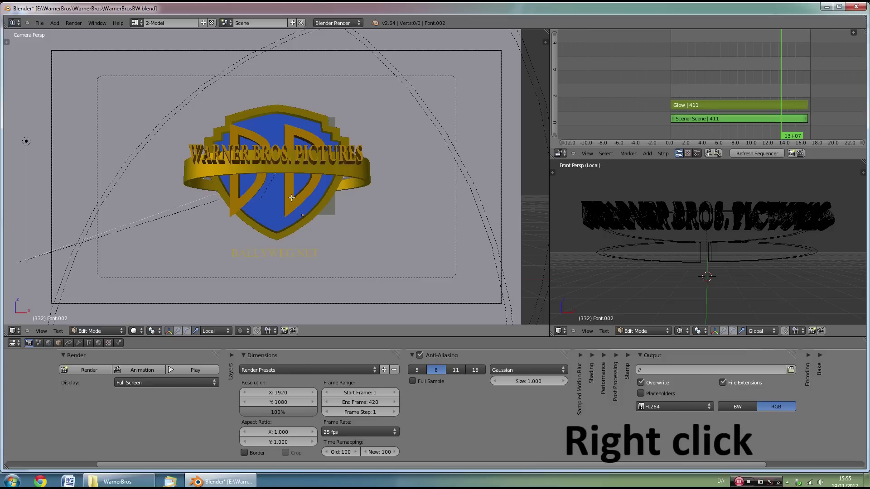
{"action": "key", "text": "Tab"}
{"action": "key", "text": "BackSpace"}
{"action": "type", "text": "W"}
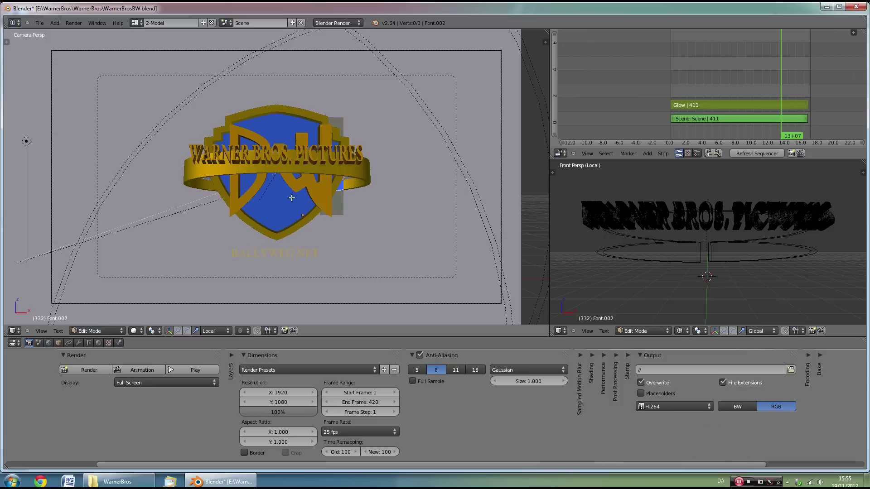
{"action": "key", "text": "Tab"}
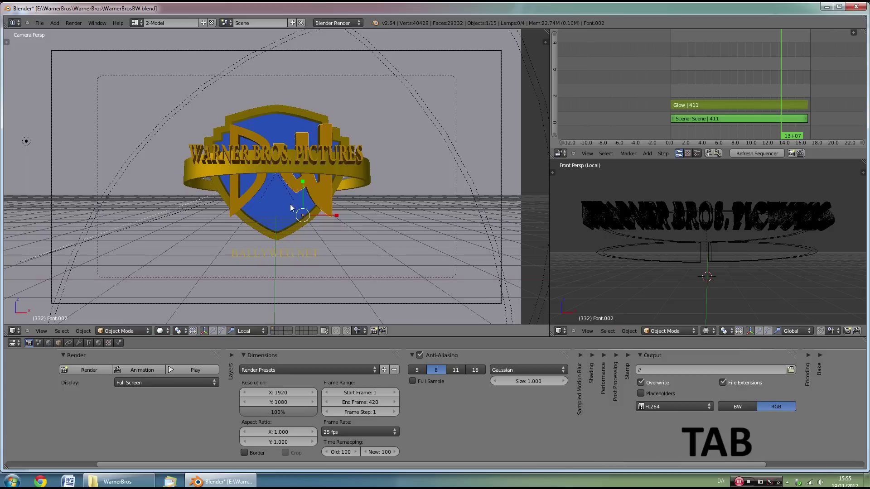
Convert the shield's letter D from text to a curve and make its control points editable
{"action": "right_click", "coordinate": [255, 192]}
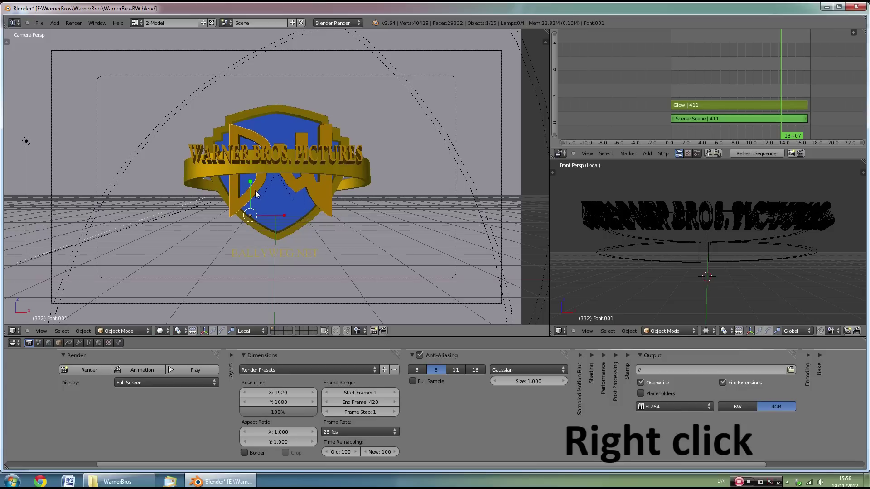
{"action": "key", "text": "alt+c"}
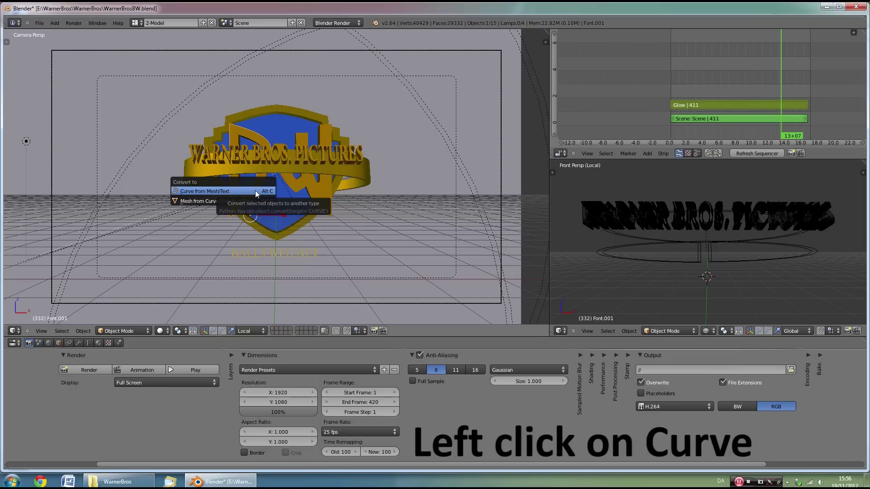
{"action": "left_click", "coordinate": [254, 190]}
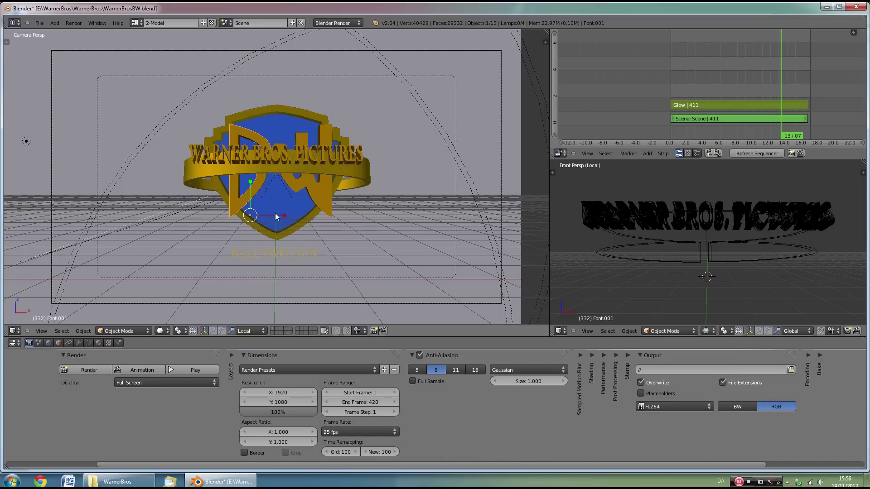
{"action": "key", "text": "Tab"}
{"action": "scroll", "coordinate": [273, 213], "scroll_direction": "up", "scroll_amount": 3}
{"action": "scroll", "coordinate": [263, 217], "scroll_direction": "up", "scroll_amount": 2}
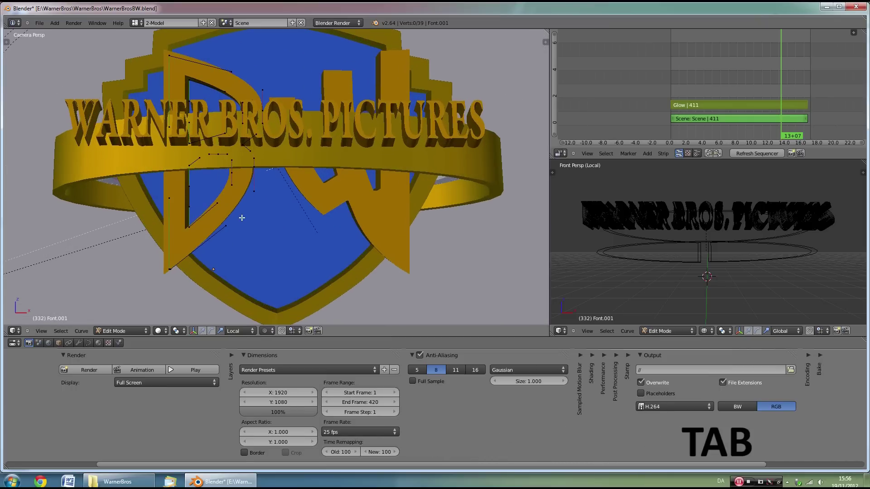
Try to move the D's lower-left outer corner point, with its handles, slightly outward from the letter
{"action": "right_click", "coordinate": [168, 271]}
{"action": "right_click", "coordinate": [191, 280], "text": "shift"}
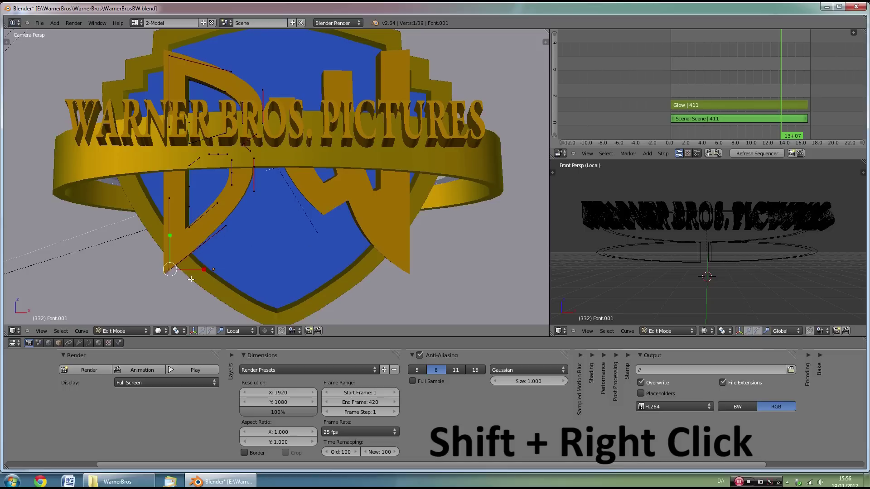
{"action": "right_click", "coordinate": [169, 268], "text": "shift"}
{"action": "key", "text": "g"}
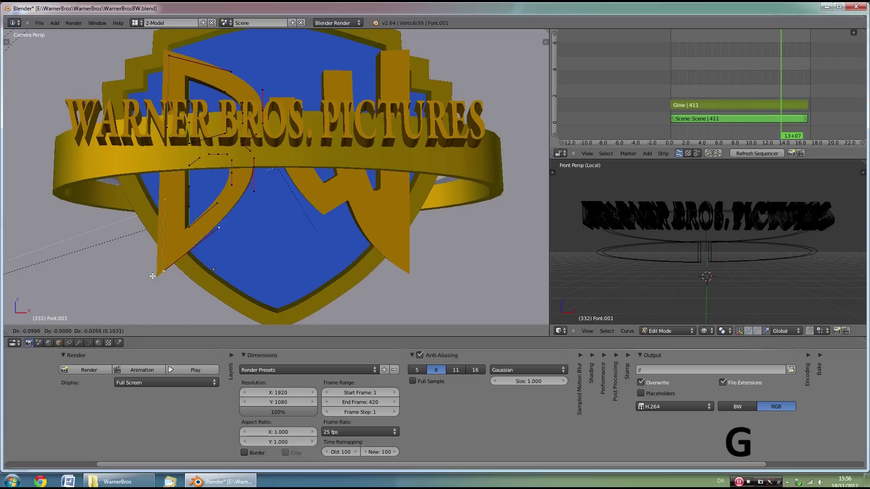
{"action": "left_click", "coordinate": [161, 260]}
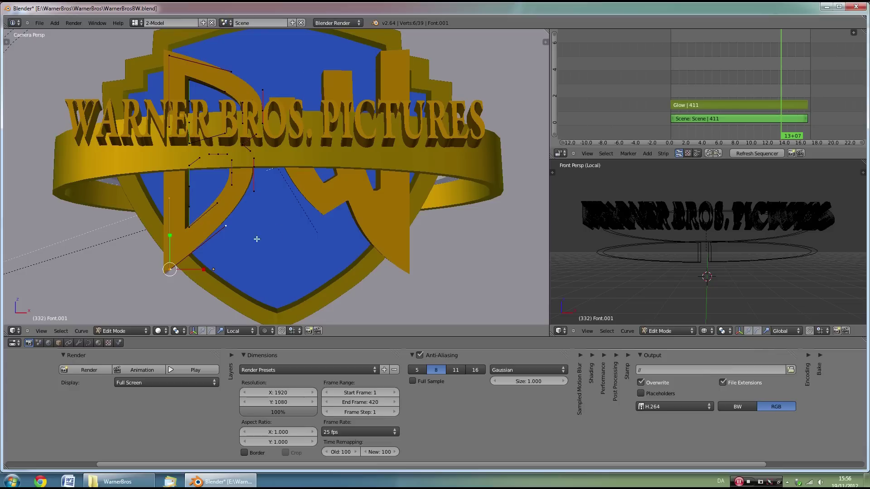
Move the bottom point of the D's inner outline horizontally about 0.4 units to the right
{"action": "right_click", "coordinate": [188, 228]}
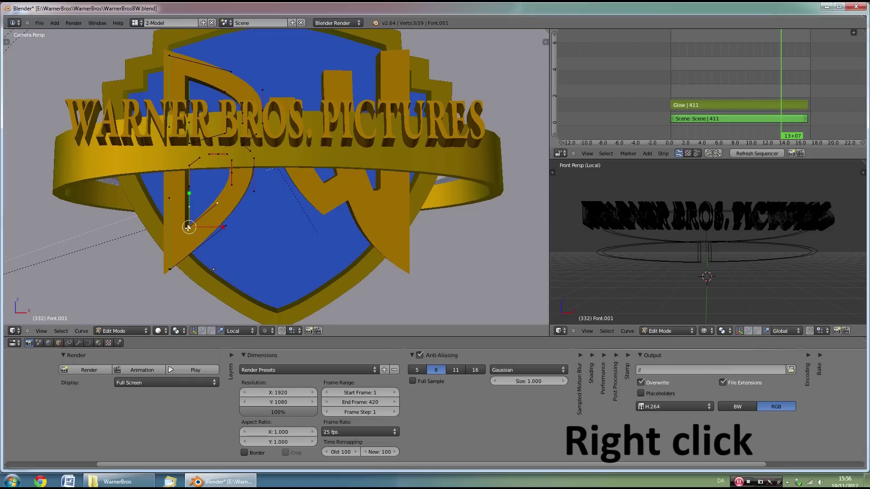
{"action": "right_click", "coordinate": [189, 228], "text": "shift"}
{"action": "right_click", "coordinate": [189, 228], "text": "shift"}
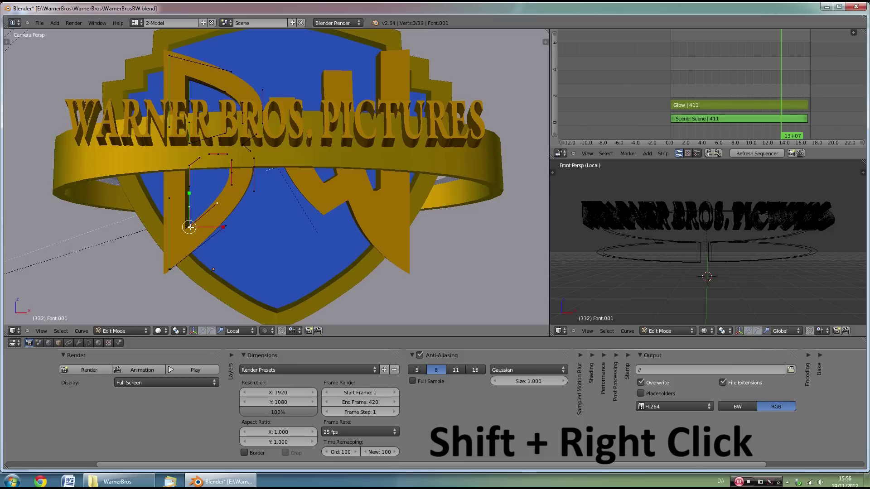
{"action": "key", "text": "g"}
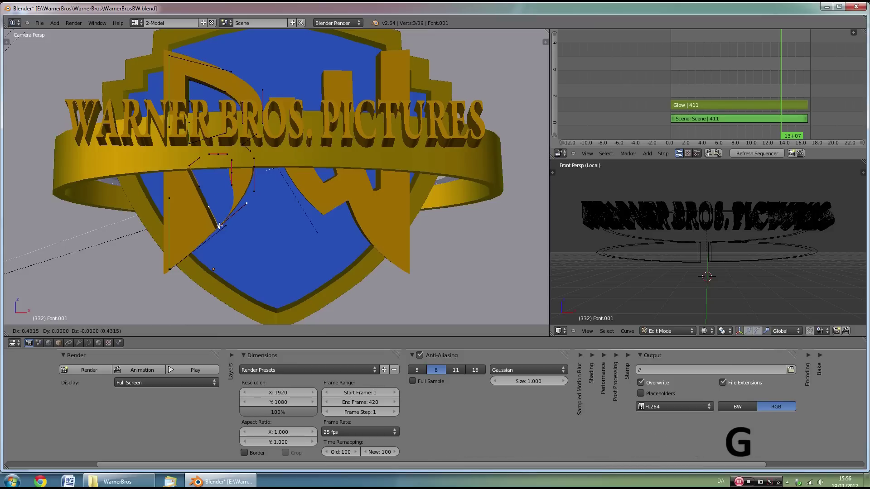
{"action": "left_click", "coordinate": [216, 226]}
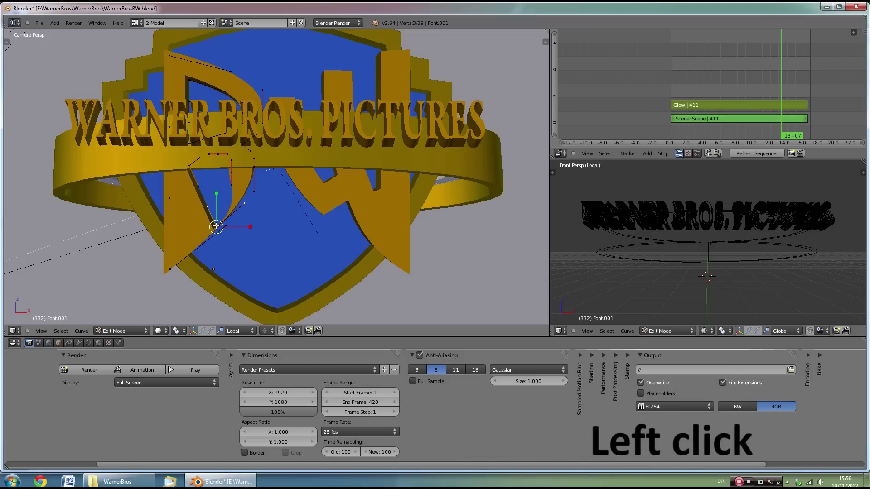
Move the D's outer bottom corner with both coincident points about 0.6 right and 0.1 up, inside the shield edge
{"action": "right_click", "coordinate": [170, 270]}
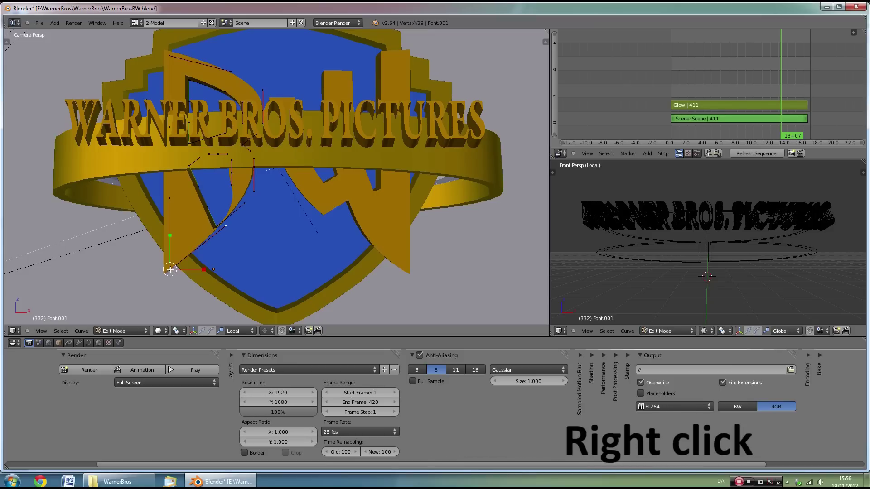
{"action": "key", "text": "g"}
{"action": "right_click", "coordinate": [184, 275]}
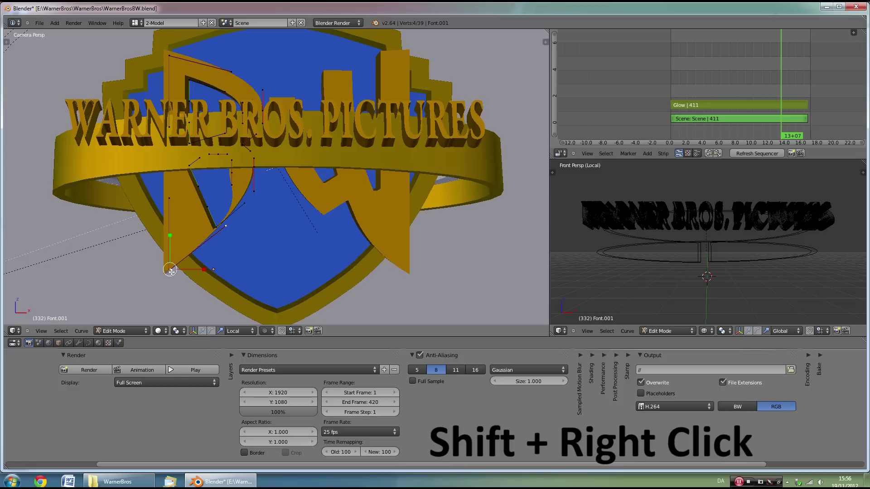
{"action": "right_click", "coordinate": [170, 270], "text": "shift"}
{"action": "key", "text": "g"}
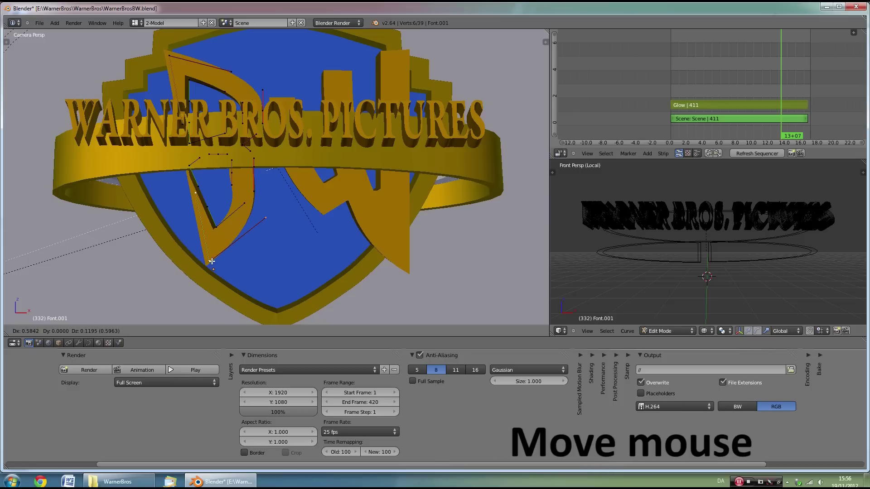
{"action": "left_click", "coordinate": [209, 262]}
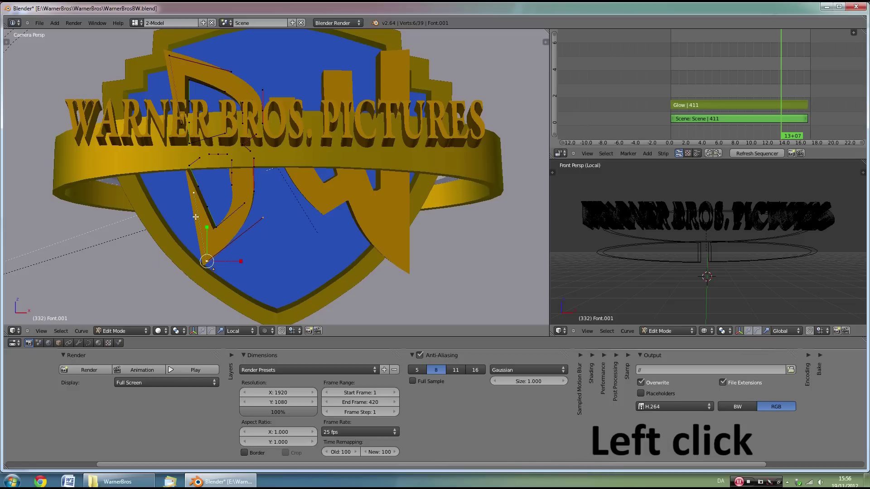
Pull the stem-side handle of the D's bottom corner outward to the left to bow the stem's lower edge
{"action": "right_click", "coordinate": [193, 194]}
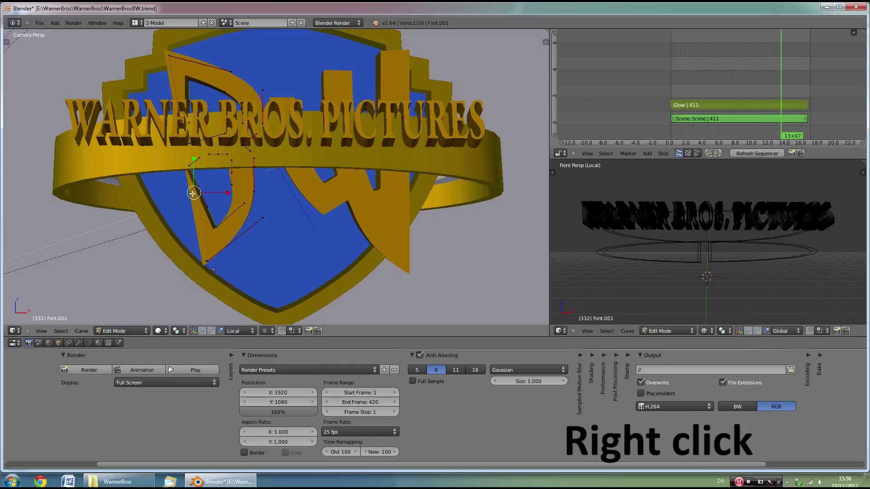
{"action": "key", "text": "g"}
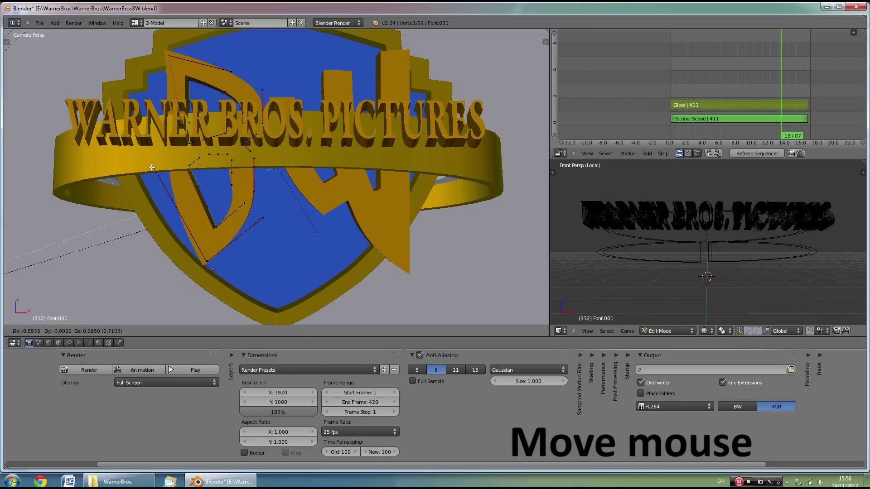
{"action": "left_click", "coordinate": [165, 187]}
Nudge the D's outer bottom corner, including both coincident points, about 0.05 right and 0.03 up
{"action": "right_click", "coordinate": [207, 261]}
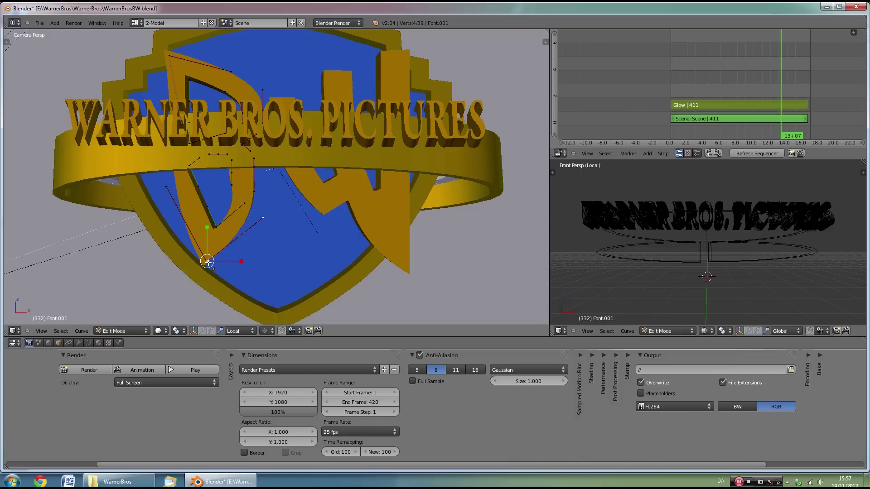
{"action": "key", "text": "g"}
{"action": "right_click", "coordinate": [211, 260]}
{"action": "right_click", "coordinate": [206, 262], "text": "shift"}
{"action": "key", "text": "g"}
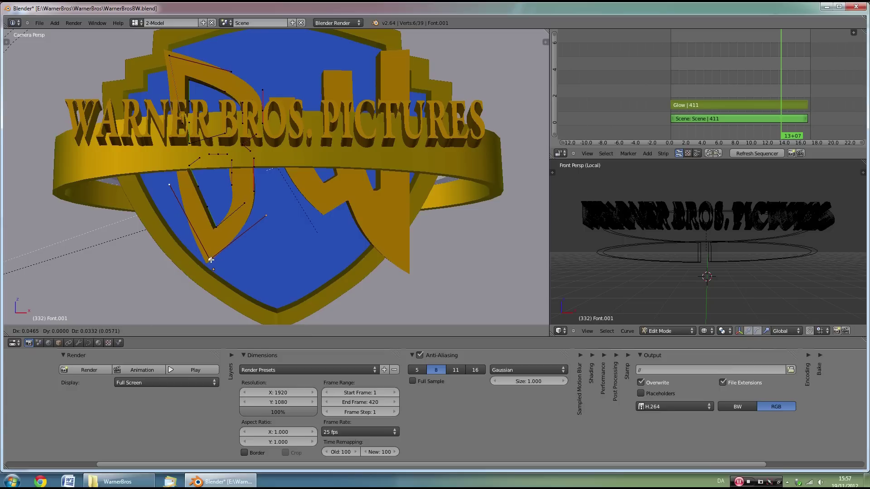
{"action": "left_click", "coordinate": [210, 259]}
Move the stem-side handle of the D's top-left corner about 0.2 left so it sits directly below the corner
{"action": "right_click", "coordinate": [181, 123]}
{"action": "key", "text": "g"}
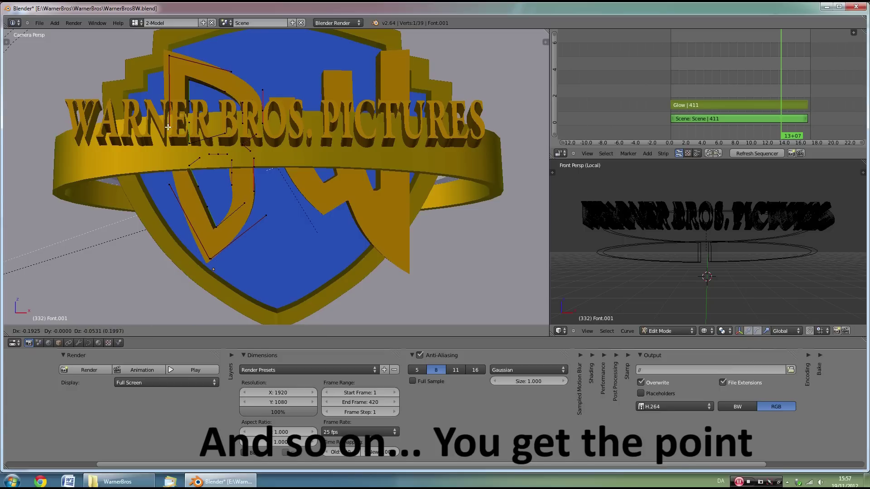
{"action": "left_click", "coordinate": [169, 127]}
Move the D's outer top-left corner about 0.11 right and 0.08 down, bringing it inside the shield edge
{"action": "right_click", "coordinate": [171, 59]}
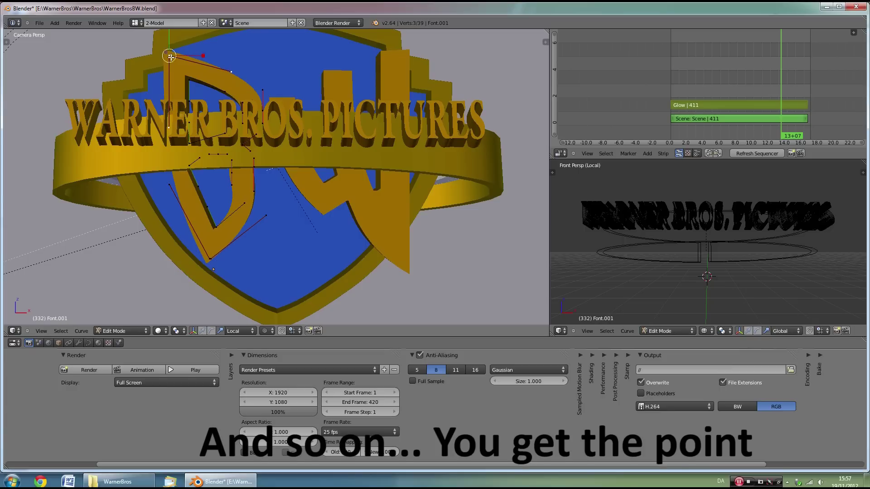
{"action": "key", "text": "g"}
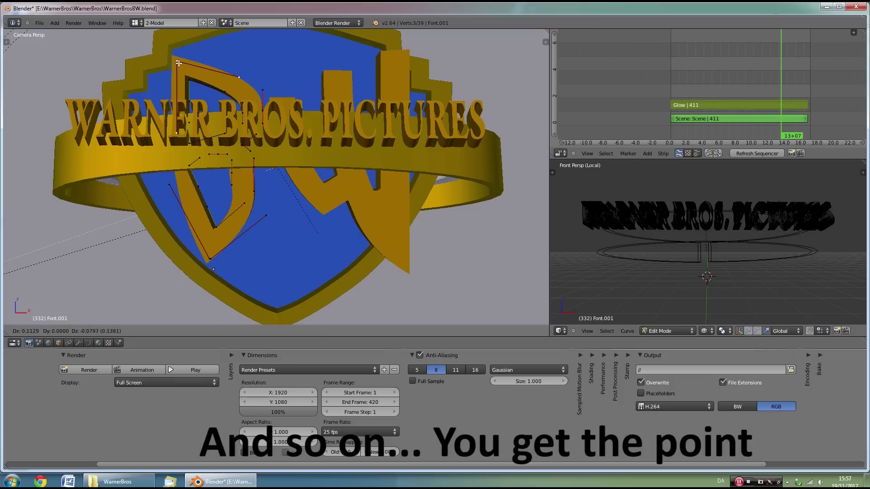
{"action": "left_click", "coordinate": [179, 64]}
Nudge the top-left corner of the D's inner opening slightly right and lower its stem-side handle a little
{"action": "right_click", "coordinate": [190, 81]}
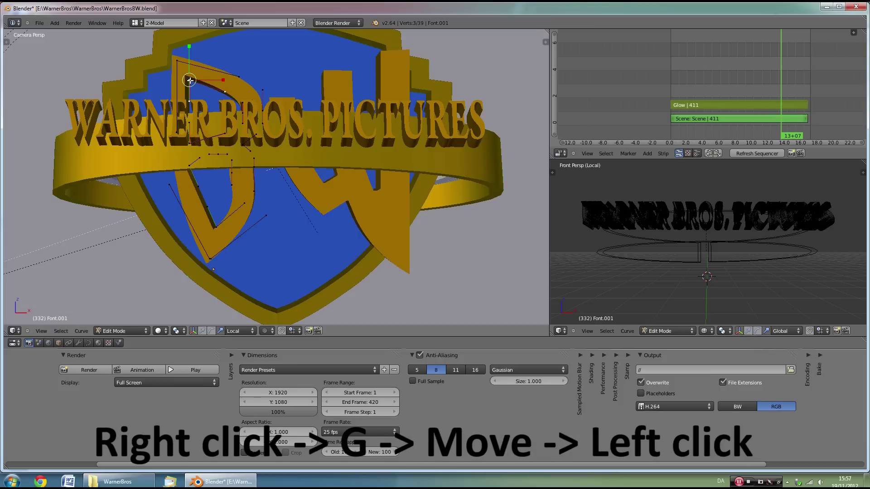
{"action": "key", "text": "g"}
{"action": "left_click", "coordinate": [199, 80]}
{"action": "right_click", "coordinate": [194, 104]}
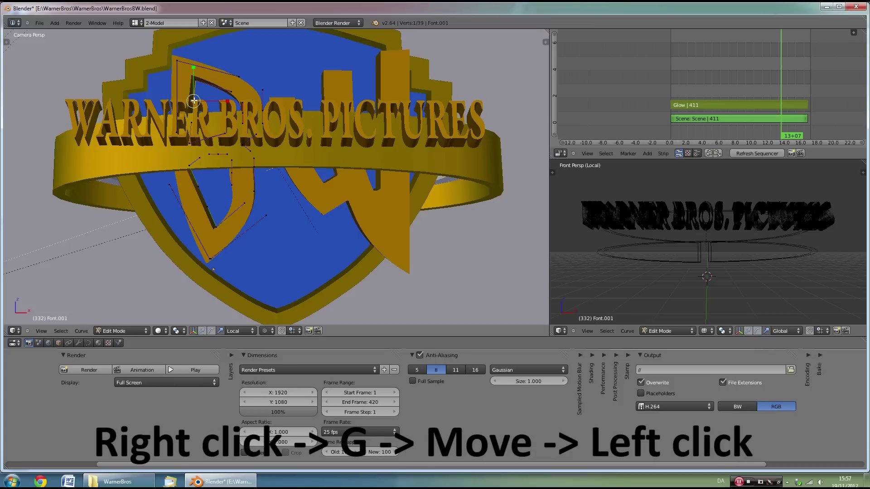
{"action": "key", "text": "g"}
{"action": "left_click", "coordinate": [194, 107]}
Move the middle point of the D's inner stem edge slightly right and shift its upper handle right to line up above it
{"action": "right_click", "coordinate": [190, 166]}
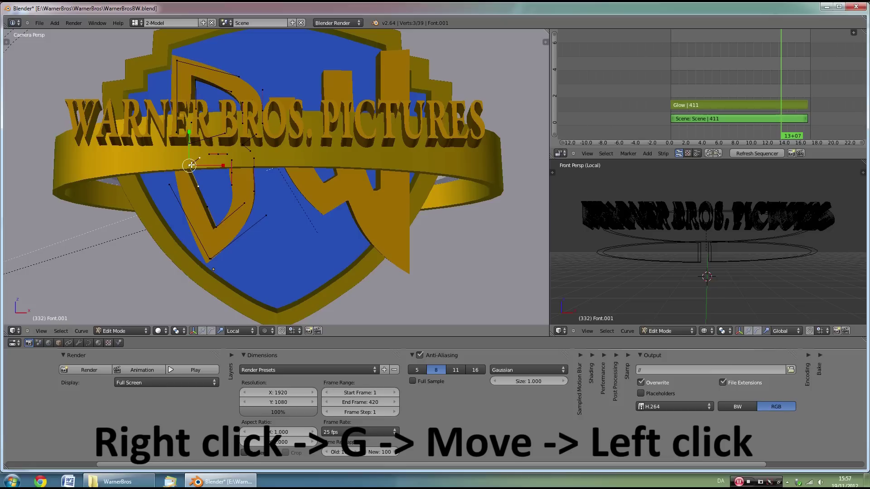
{"action": "key", "text": "g"}
{"action": "left_click", "coordinate": [195, 163]}
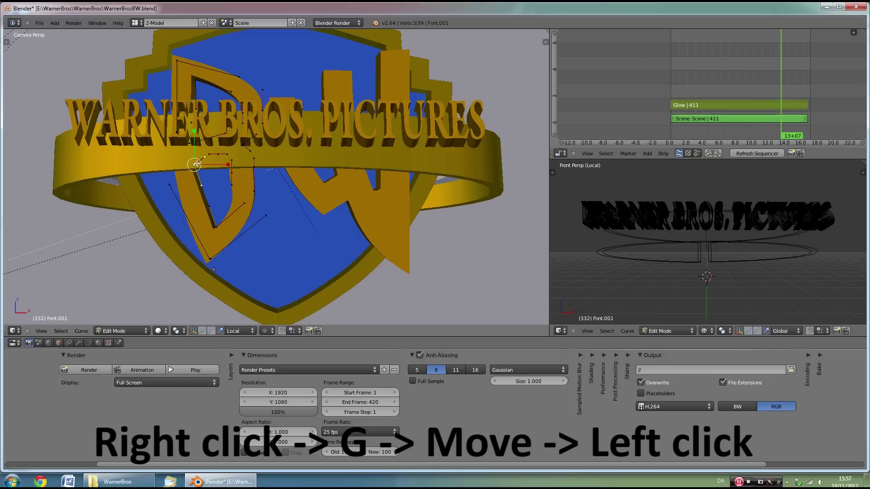
{"action": "key", "text": "g"}
{"action": "left_click", "coordinate": [189, 143]}
{"action": "key", "text": "g"}
{"action": "left_click", "coordinate": [193, 141]}
Nudge the control point on the upper edge of the D's inner opening slightly down and finish editing the D
{"action": "right_click", "coordinate": [229, 94]}
{"action": "key", "text": "g"}
{"action": "left_click", "coordinate": [229, 96]}
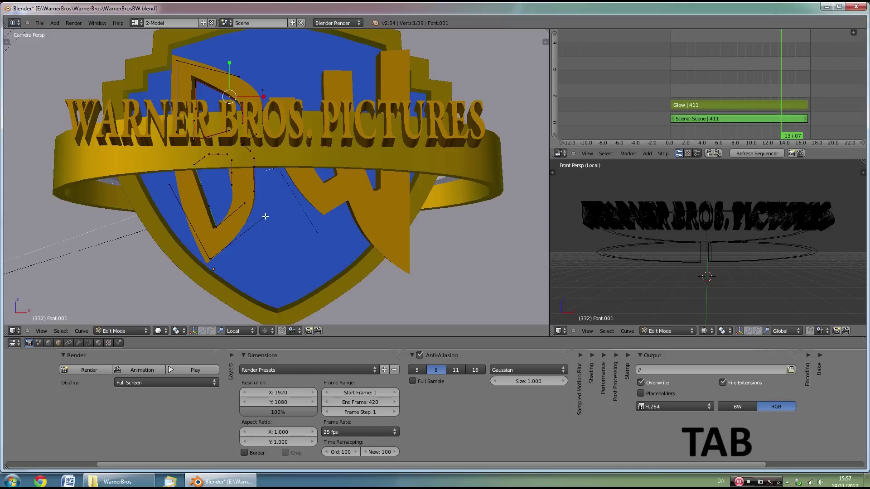
{"action": "key", "text": "Tab"}
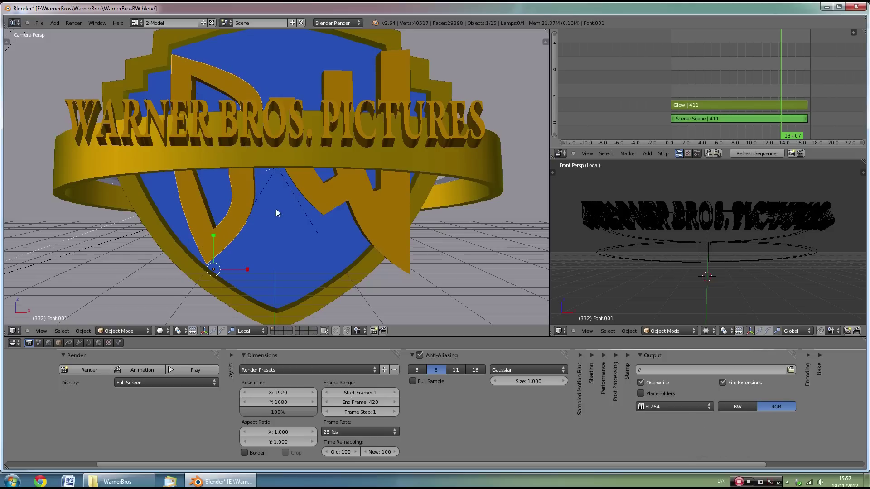
Convert the shield's W text to a curve and check its control points in Edit Mode before returning to Object Mode
{"action": "right_click", "coordinate": [350, 182]}
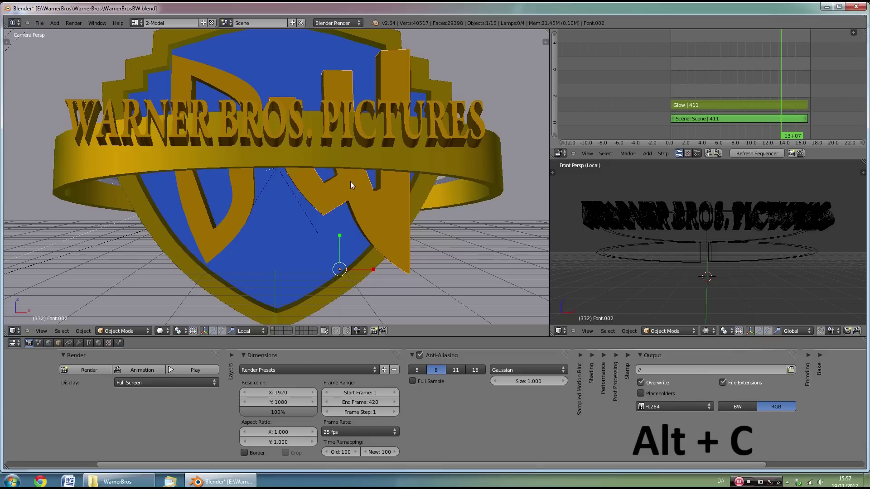
{"action": "key", "text": "alt+c"}
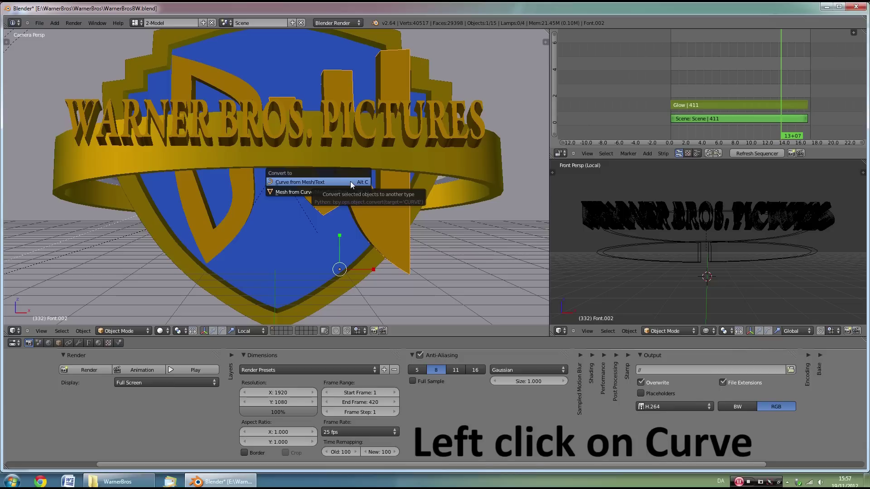
{"action": "left_click", "coordinate": [350, 182]}
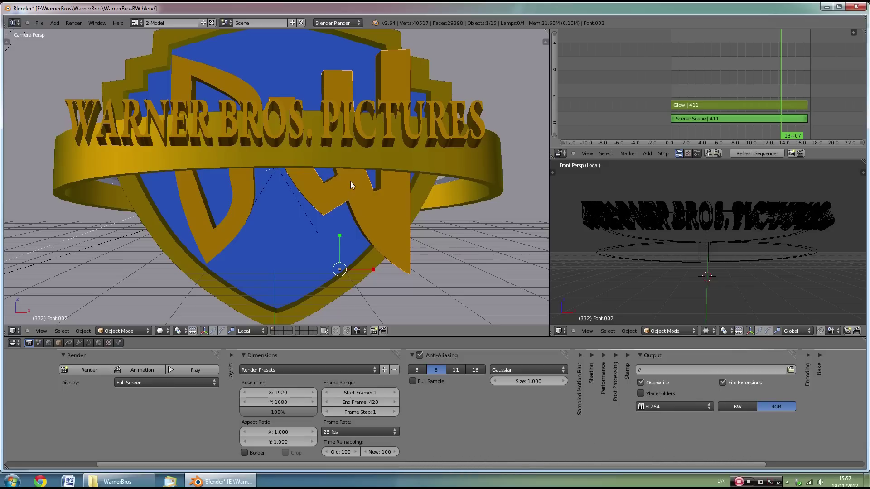
{"action": "key", "text": "Tab"}
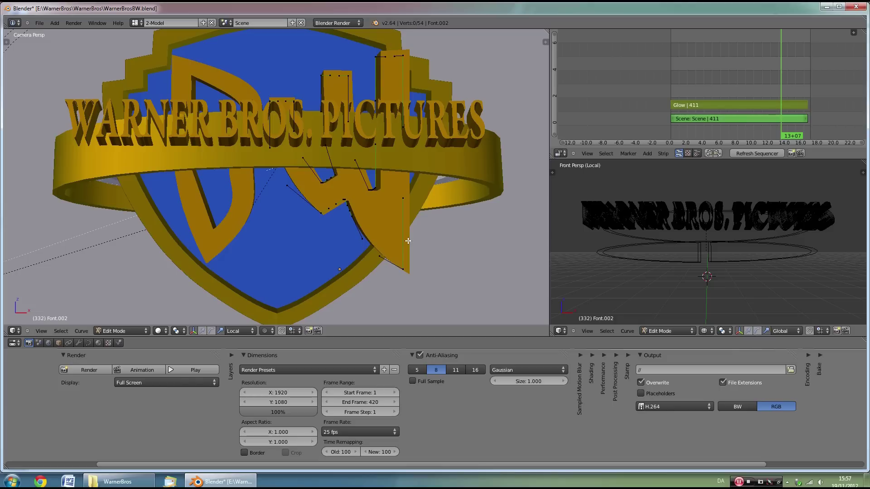
{"action": "key", "text": "Tab"}
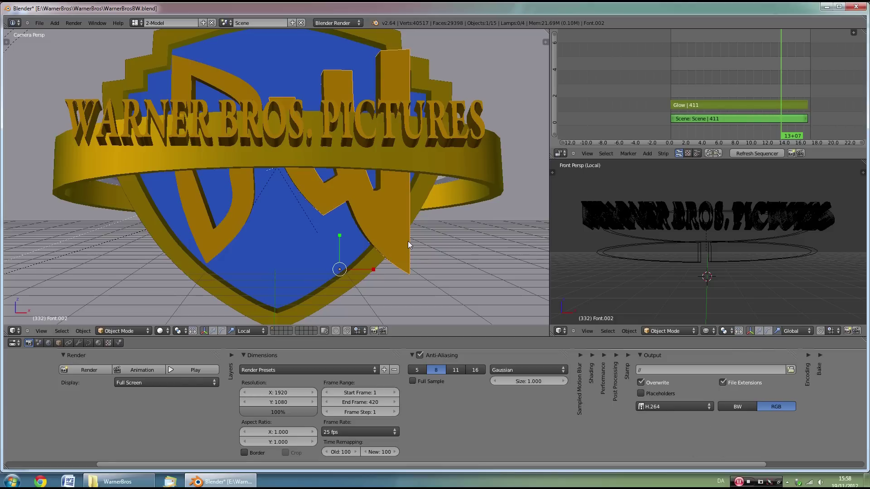
Rotate the W about half a turn in top view so its tall stem faces the D, then return to camera view
{"action": "key", "text": "KP_7"}
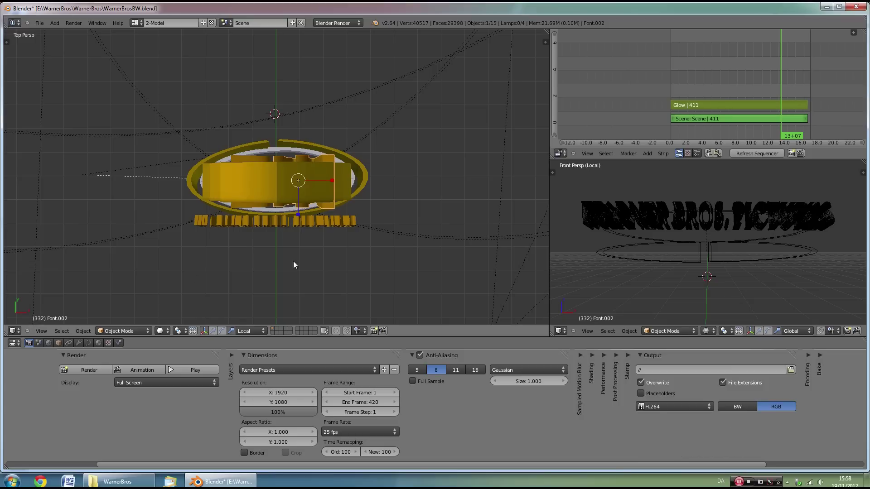
{"action": "left_click", "coordinate": [43, 331]}
{"action": "key", "text": "r"}
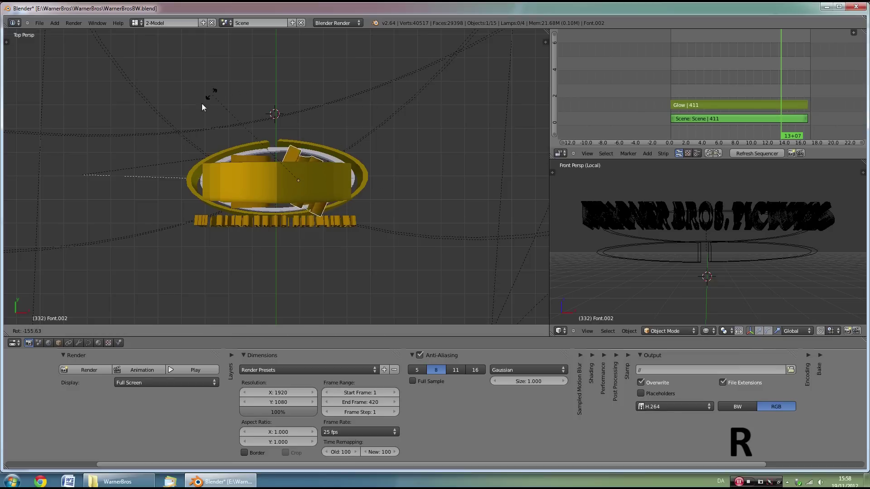
{"action": "left_click", "coordinate": [187, 143]}
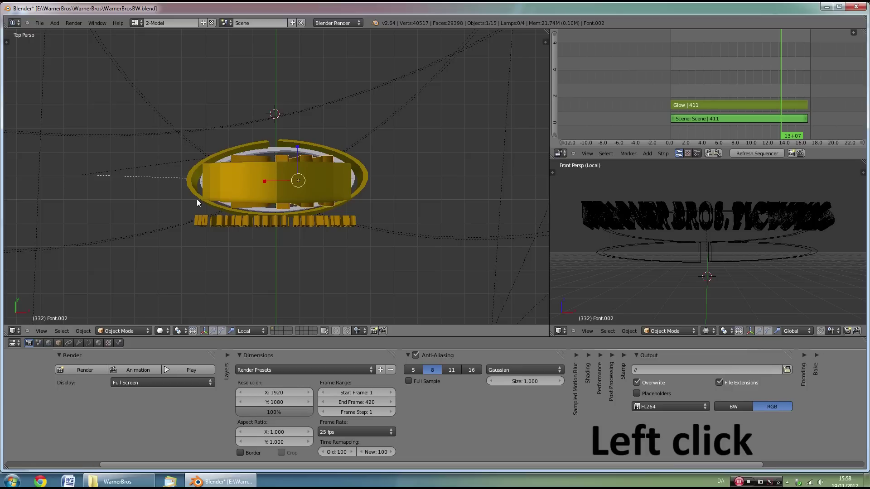
{"action": "key", "text": "KP_0"}
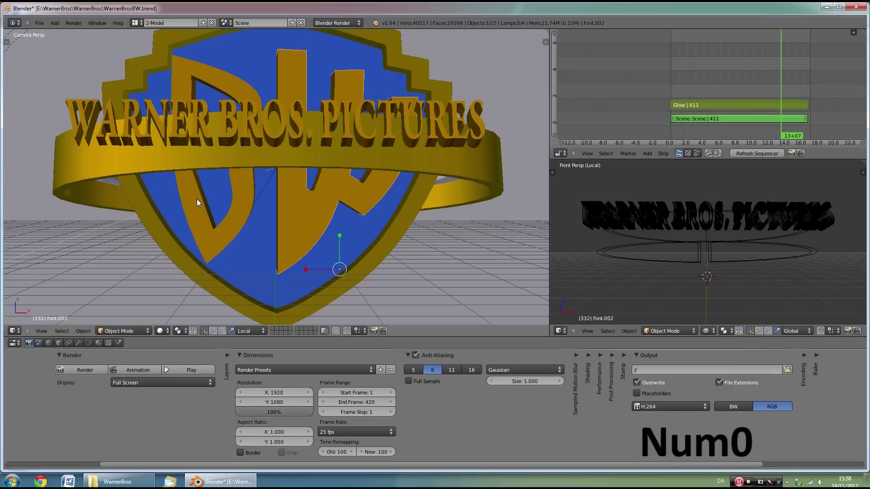
Scale the W to about 0.95 and move it up about 0.1 to fit inside the shield
{"action": "scroll", "coordinate": [266, 204], "scroll_direction": "down", "scroll_amount": 2}
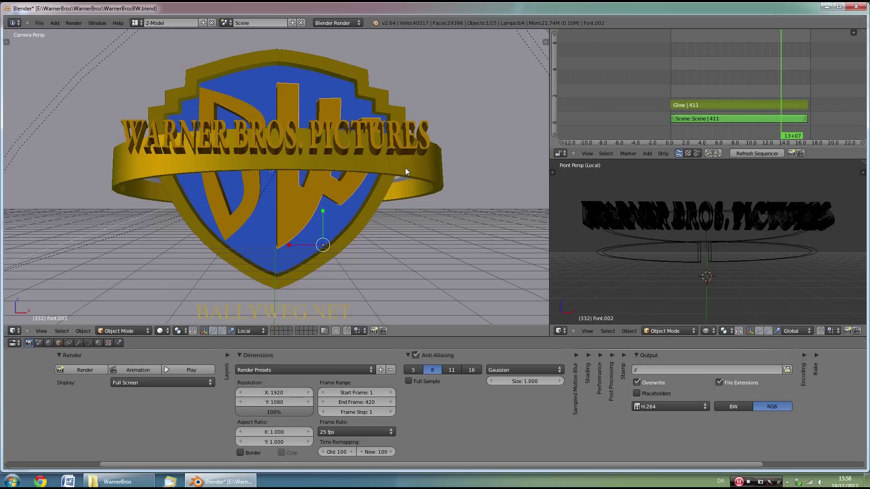
{"action": "key", "text": "s"}
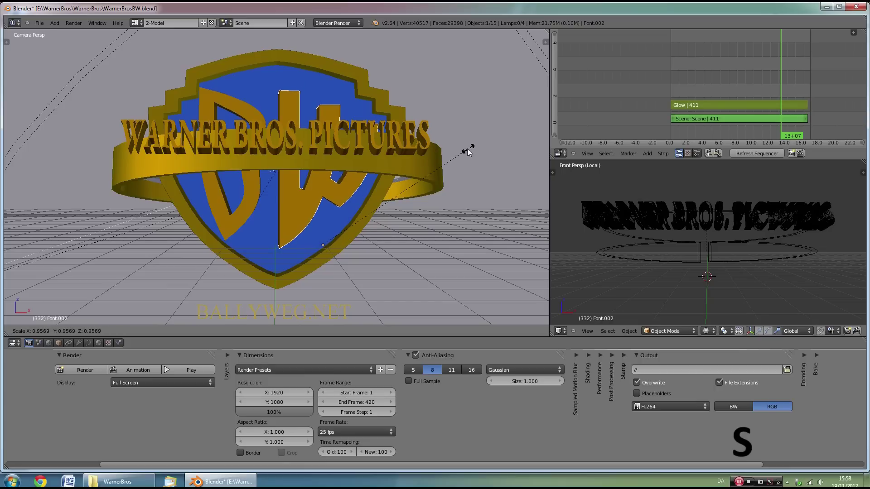
{"action": "left_click", "coordinate": [466, 148]}
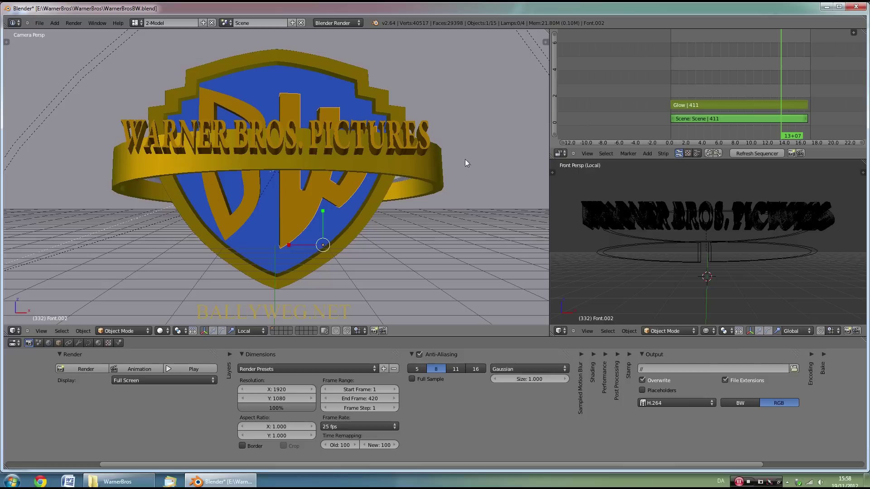
{"action": "key", "text": "g"}
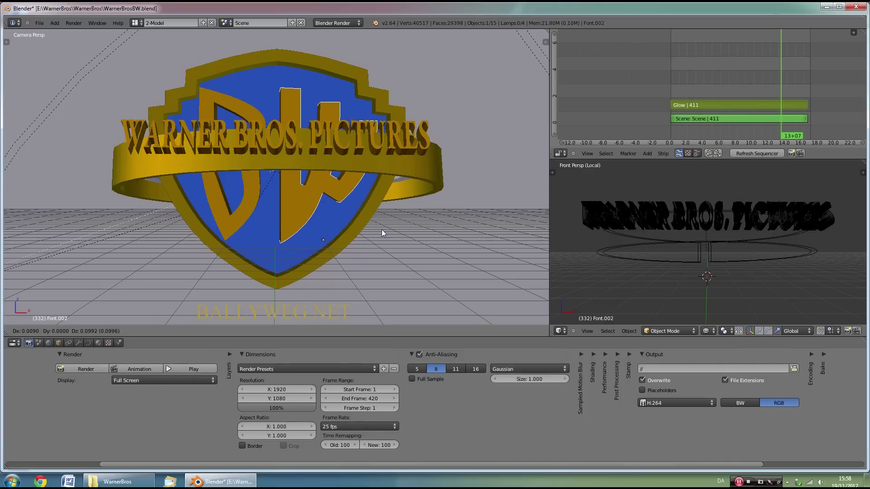
{"action": "left_click", "coordinate": [381, 230]}
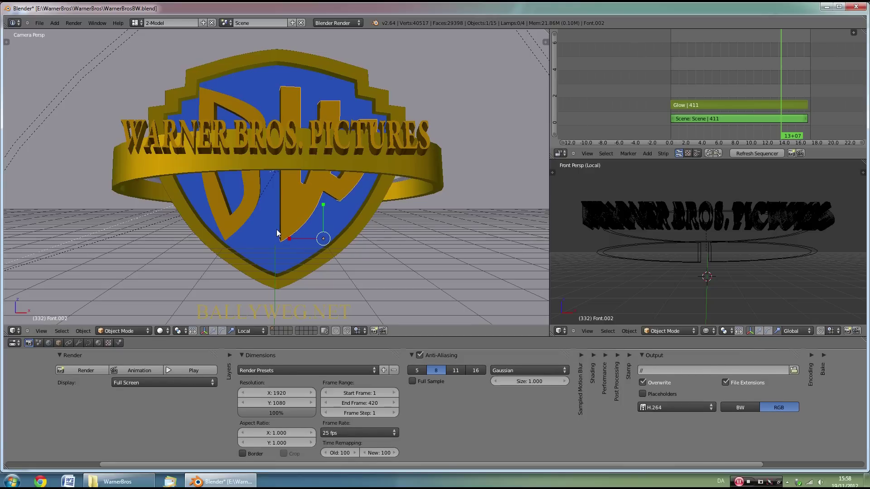
Replace the WARNER BROS. PICTURES banner text with BALLYWEG PRODUCTIONS
{"action": "scroll", "coordinate": [277, 234], "scroll_direction": "down", "scroll_amount": 3}
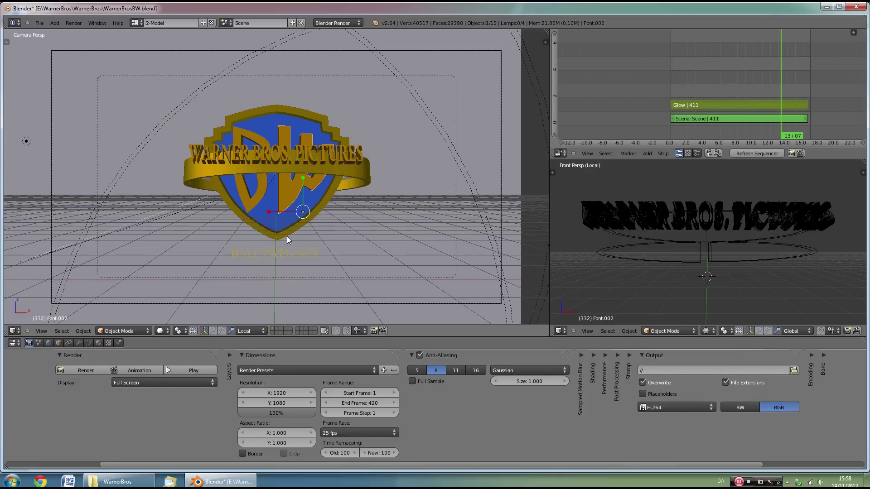
{"action": "right_click", "coordinate": [279, 149]}
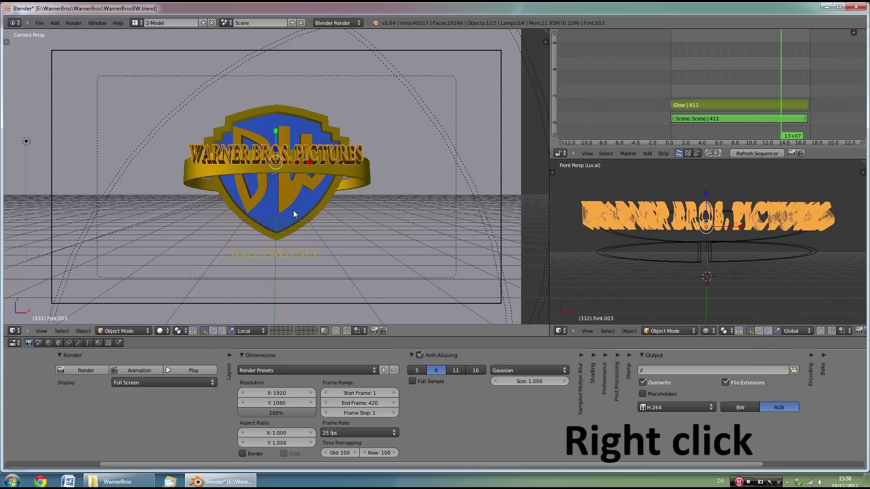
{"action": "key", "text": "Tab"}
{"action": "key", "text": "BackSpace"}
{"action": "key", "text": "BackSpace"}
{"action": "key", "text": "BackSpace"}
{"action": "key", "text": "BackSpace"}
{"action": "key", "text": "BackSpace"}
{"action": "key", "text": "BackSpace"}
{"action": "key", "text": "BackSpace"}
{"action": "key", "text": "BackSpace"}
{"action": "key", "text": "BackSpace"}
{"action": "key", "text": "BackSpace"}
{"action": "key", "text": "BackSpace"}
{"action": "key", "text": "BackSpace"}
{"action": "key", "text": "BackSpace"}
{"action": "key", "text": "BackSpace"}
{"action": "key", "text": "BackSpace"}
{"action": "key", "text": "BackSpace"}
{"action": "key", "text": "BackSpace"}
{"action": "key", "text": "BackSpace"}
{"action": "key", "text": "BackSpace"}
{"action": "key", "text": "BackSpace"}
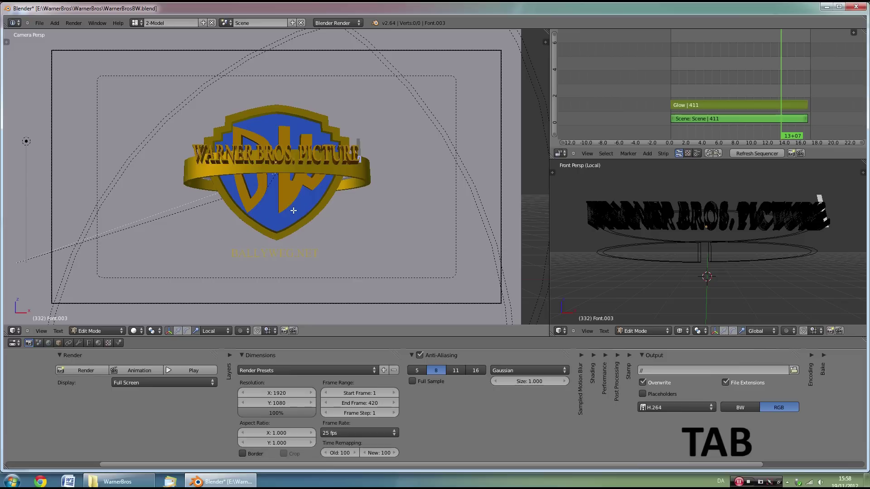
{"action": "type", "text": "BALLYW"}
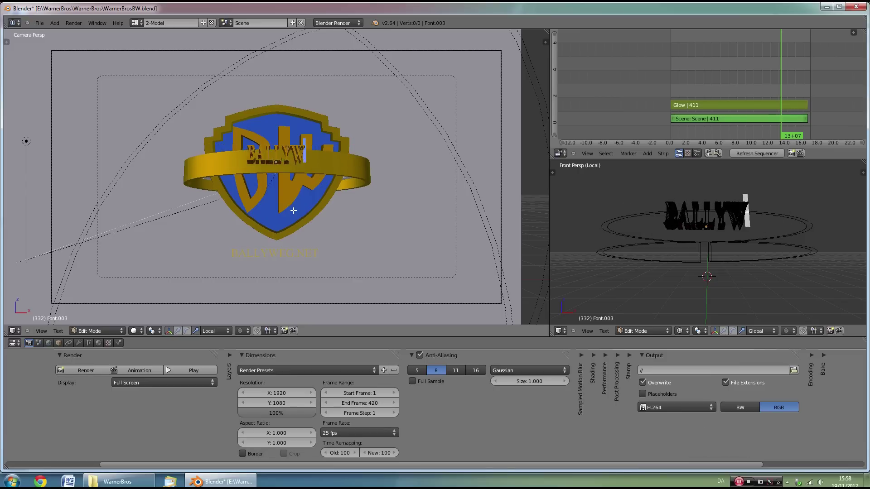
{"action": "type", "text": "EG PRODUCTIONS"}
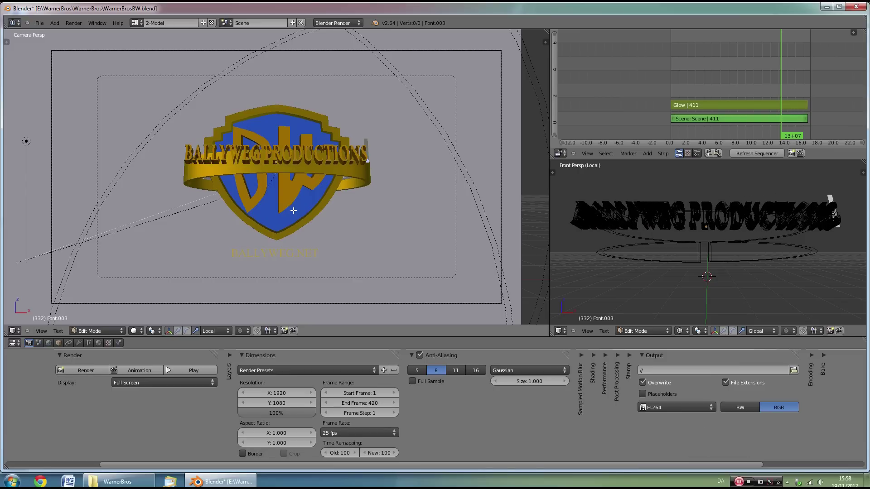
{"action": "key", "text": "Tab"}
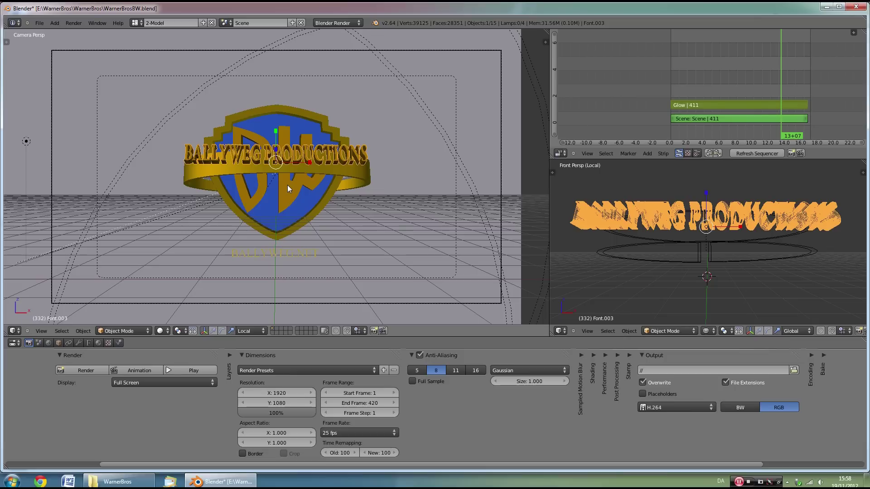
Convert the BALLYWEG PRODUCTIONS banner text to a mesh and open it in Edit Mode
{"action": "key", "text": "alt+c"}
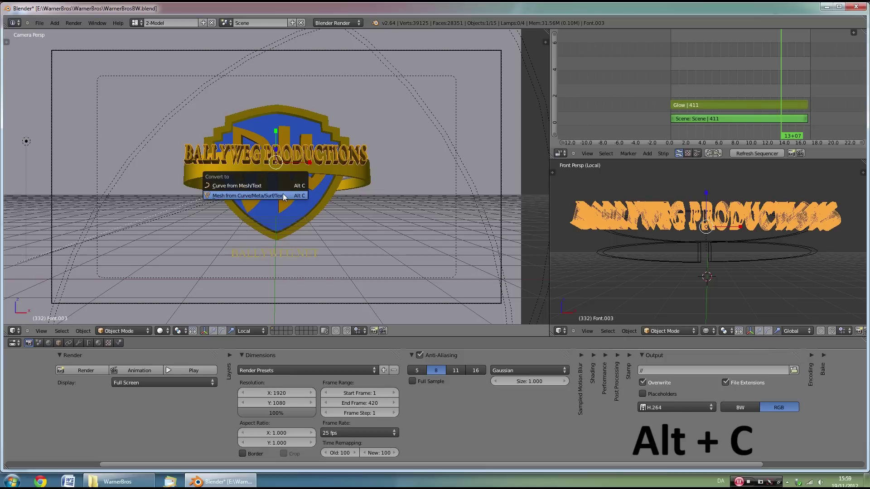
{"action": "left_click", "coordinate": [283, 194]}
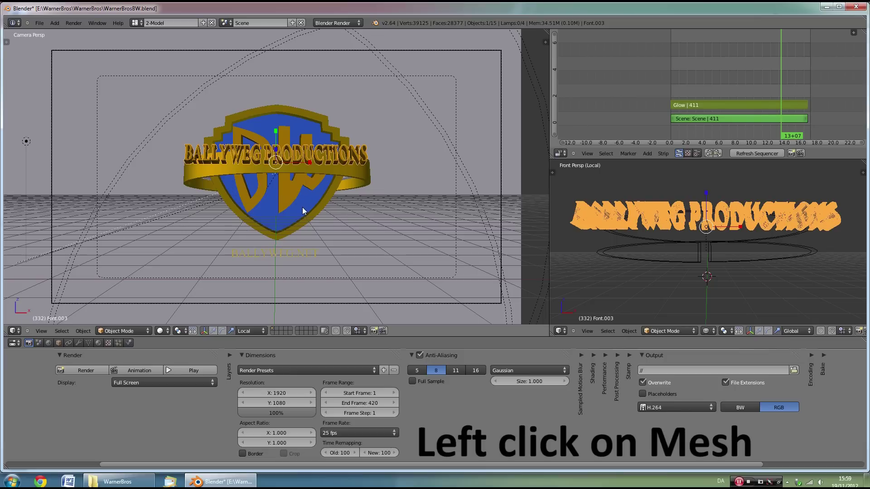
{"action": "key", "text": "Tab"}
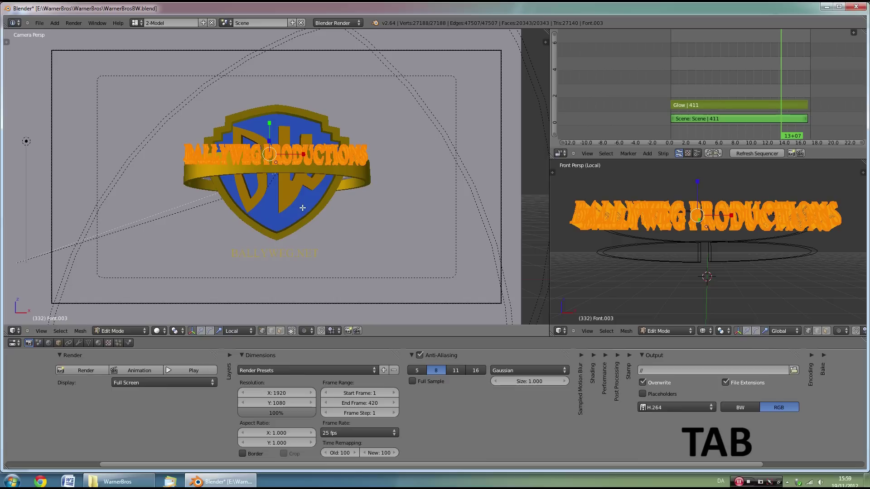
Select the entire banner lettering mesh and Warp it by a small negative amount so its ends curve below the middle
{"action": "key", "text": "a"}
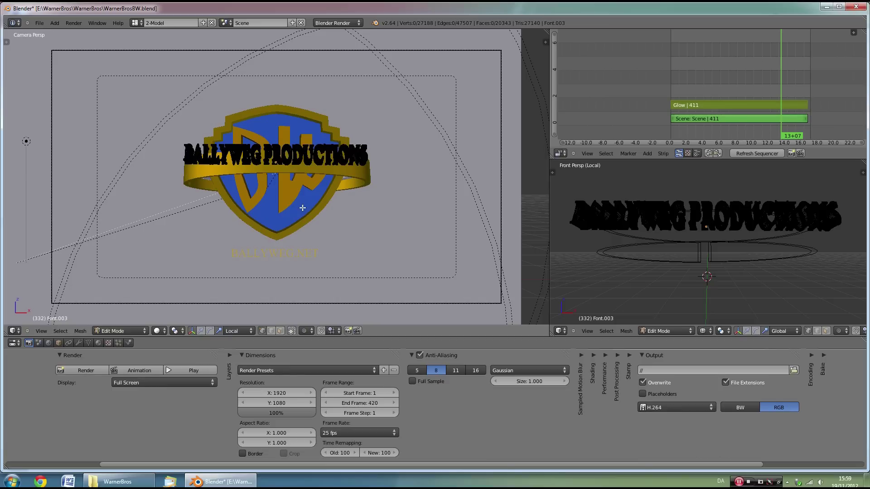
{"action": "key", "text": "a"}
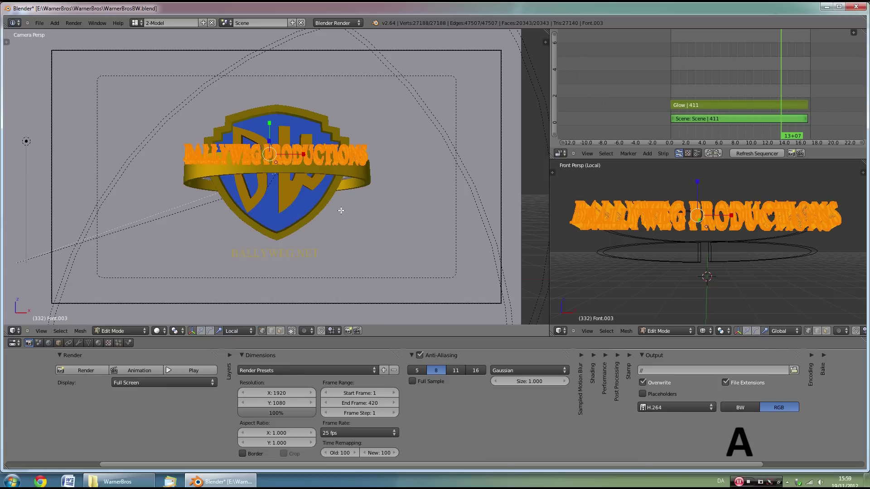
{"action": "key", "text": "shift+w"}
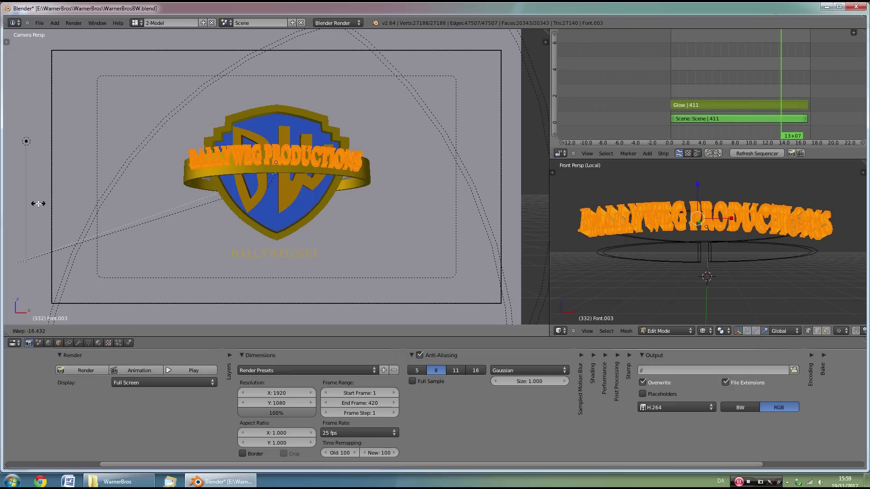
{"action": "left_click", "coordinate": [38, 203]}
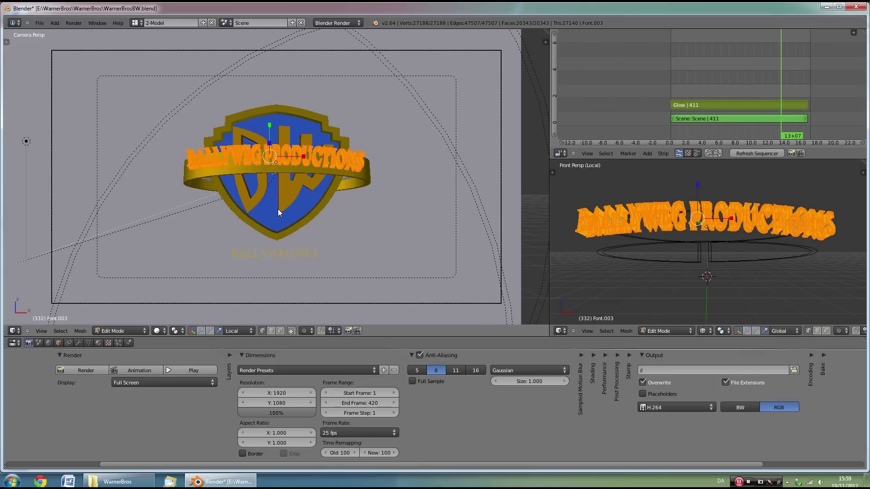
Return the banner lettering to Object Mode, move it slightly right and down onto the gold banner, and rotate it slightly to align
{"action": "key", "text": "Tab"}
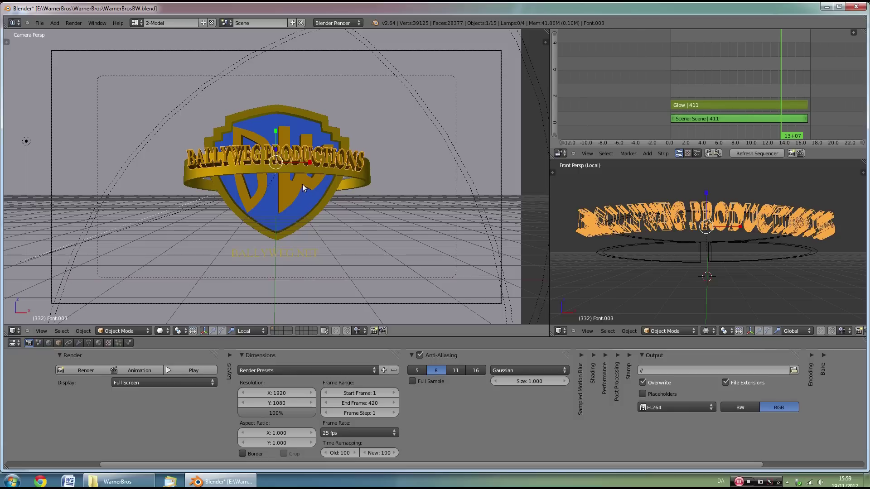
{"action": "key", "text": "g"}
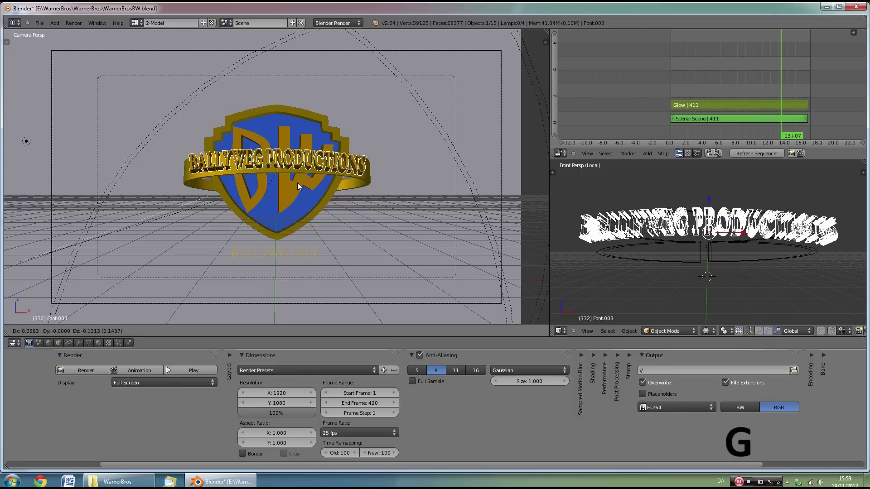
{"action": "left_click", "coordinate": [298, 181]}
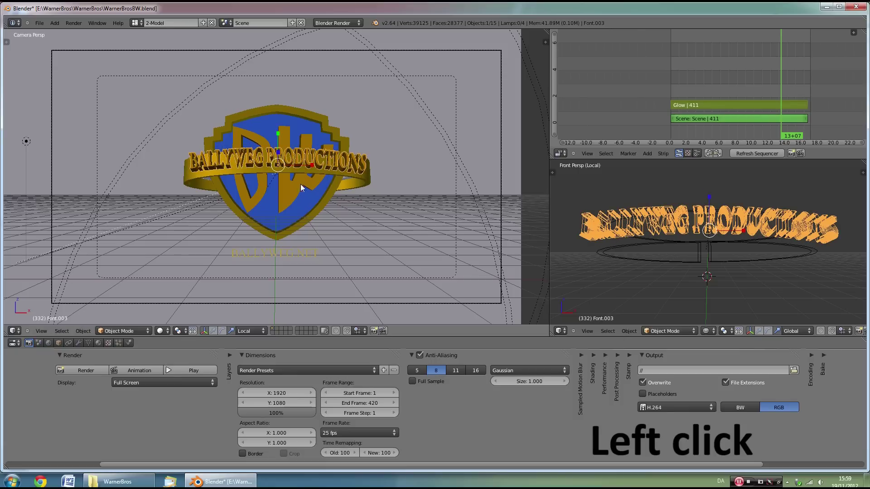
{"action": "key", "text": "r"}
{"action": "left_click", "coordinate": [395, 208]}
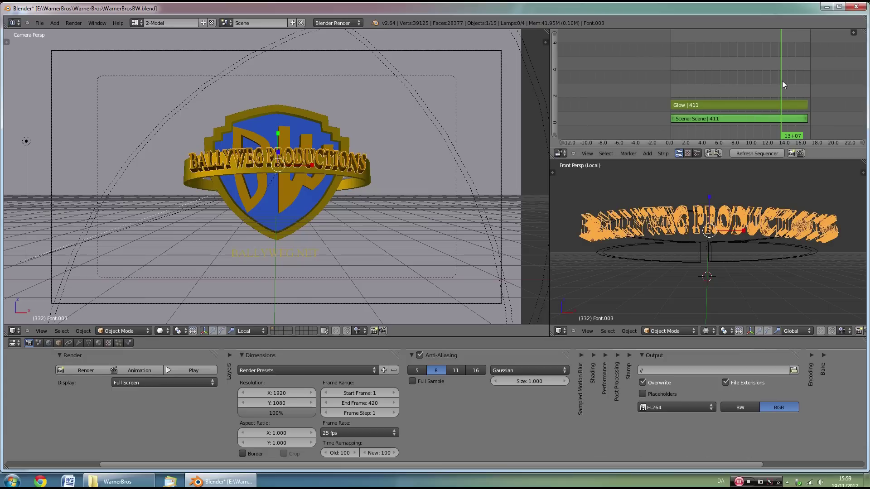
Set the current frame to 280, render a still image to check the logo, and return to the modelling layout
{"action": "mouse_move", "coordinate": [775, 78]}
{"action": "left_mouse_down"}
{"action": "mouse_move", "coordinate": [675, 84]}
{"action": "mouse_move", "coordinate": [796, 86]}
{"action": "mouse_move", "coordinate": [751, 91]}
{"action": "mouse_move", "coordinate": [763, 89]}
{"action": "left_mouse_up"}
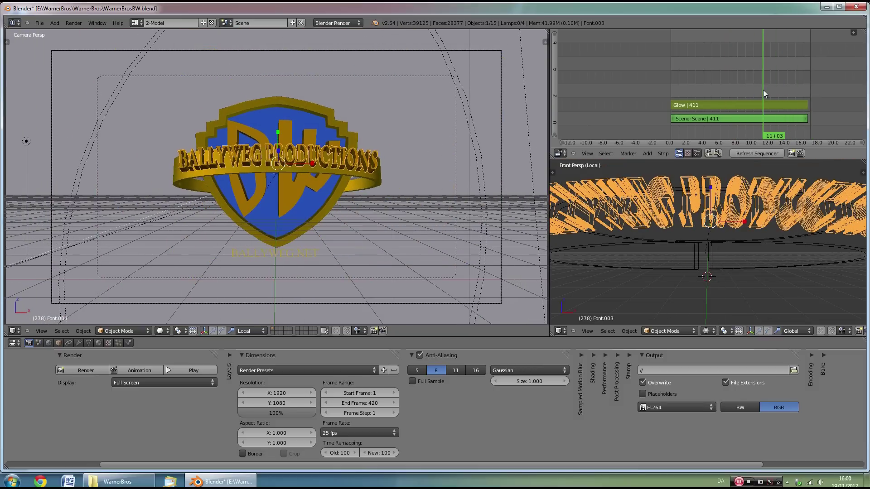
{"action": "left_click", "coordinate": [71, 369]}
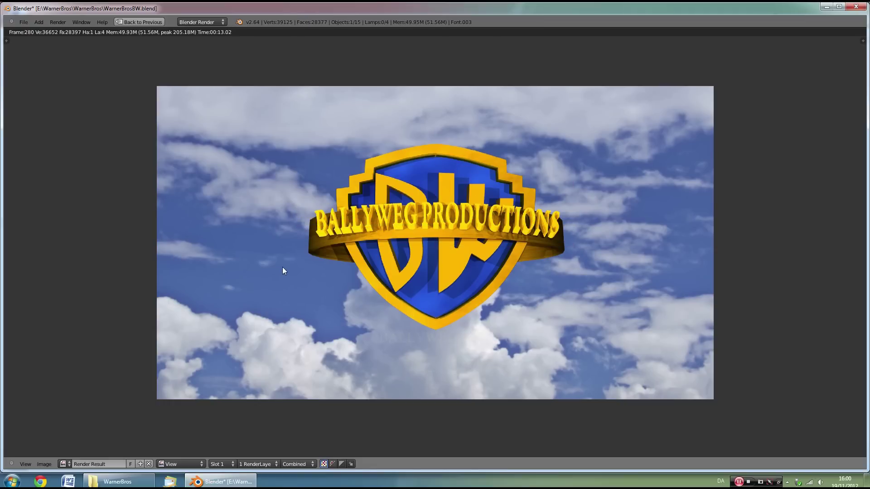
{"action": "left_click", "coordinate": [132, 21]}
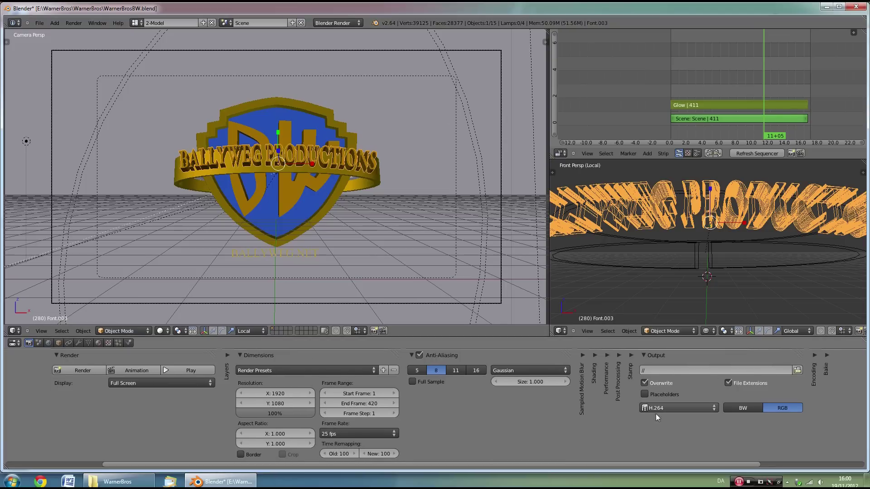
Start rendering the full logo intro animation with the existing H.264 output settings
{"action": "left_click", "coordinate": [139, 372]}
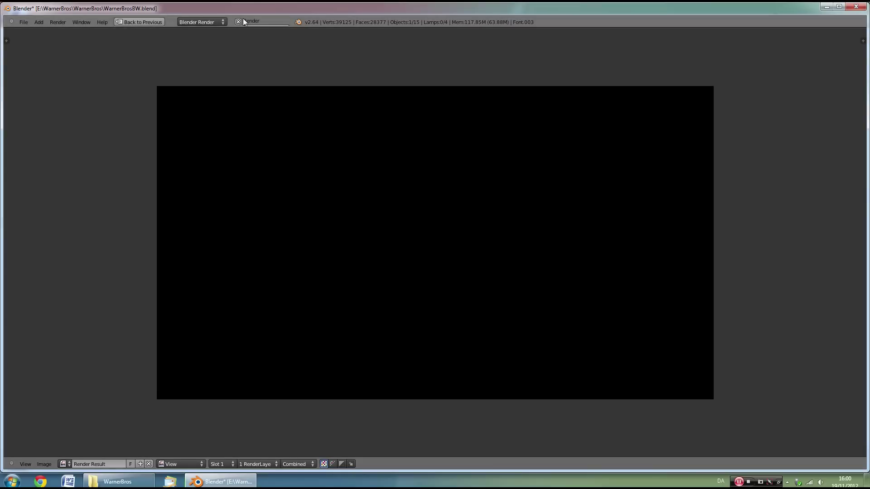